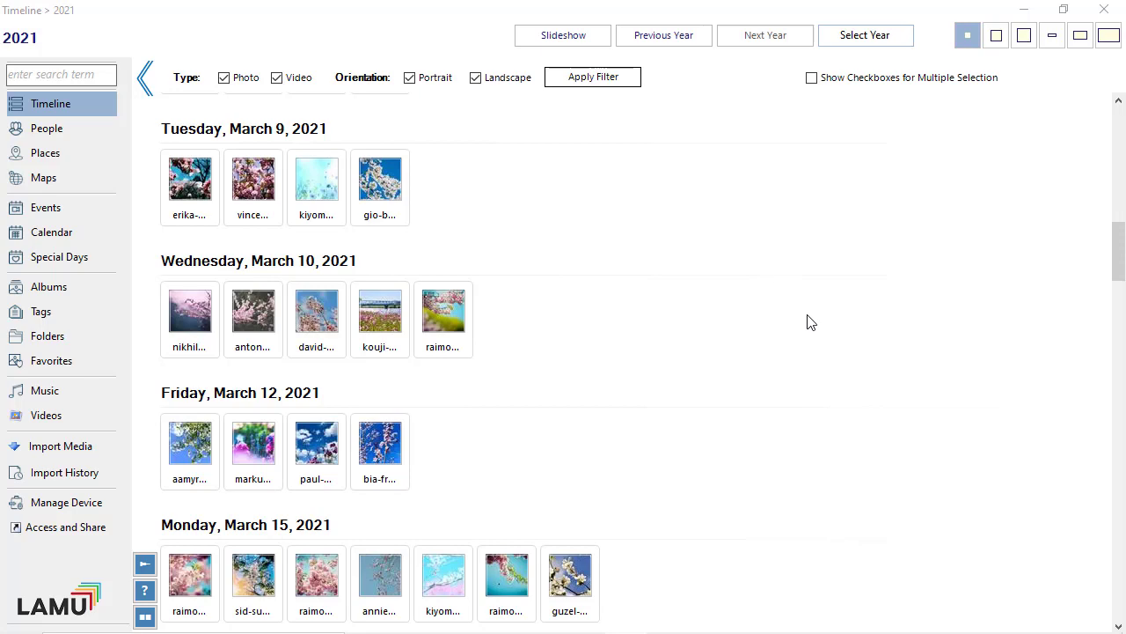
Step: Select the last photo, IMG_0674.HEIC, in the March 22, 2021 Hunter Mill group of the timeline
scroll(811, 323, "down", 5)
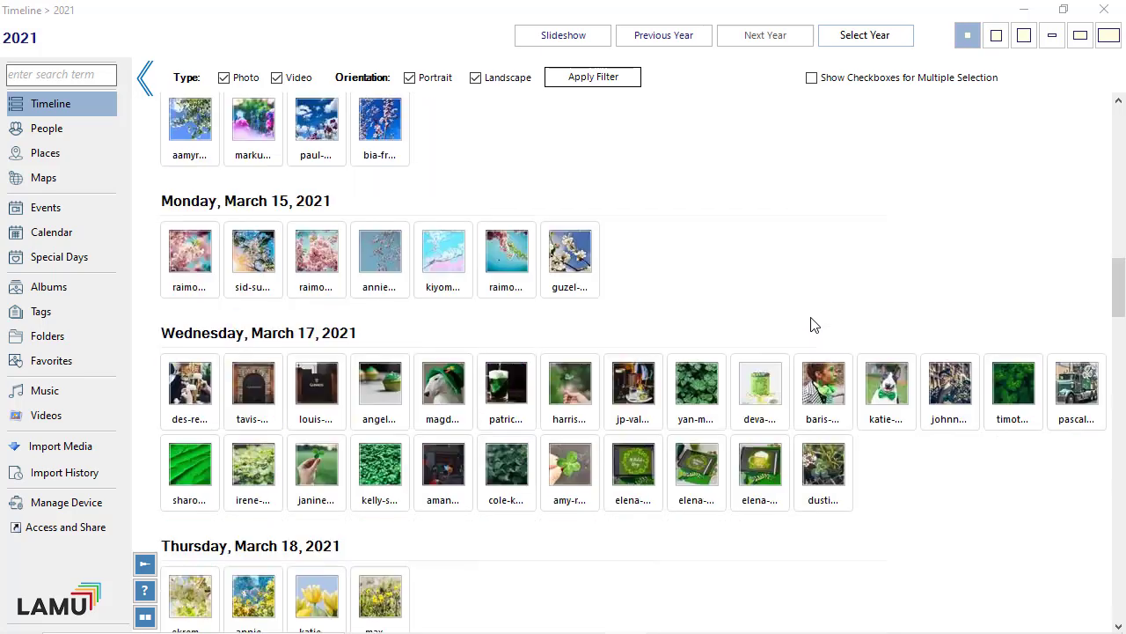
scroll(840, 453, "down", 4)
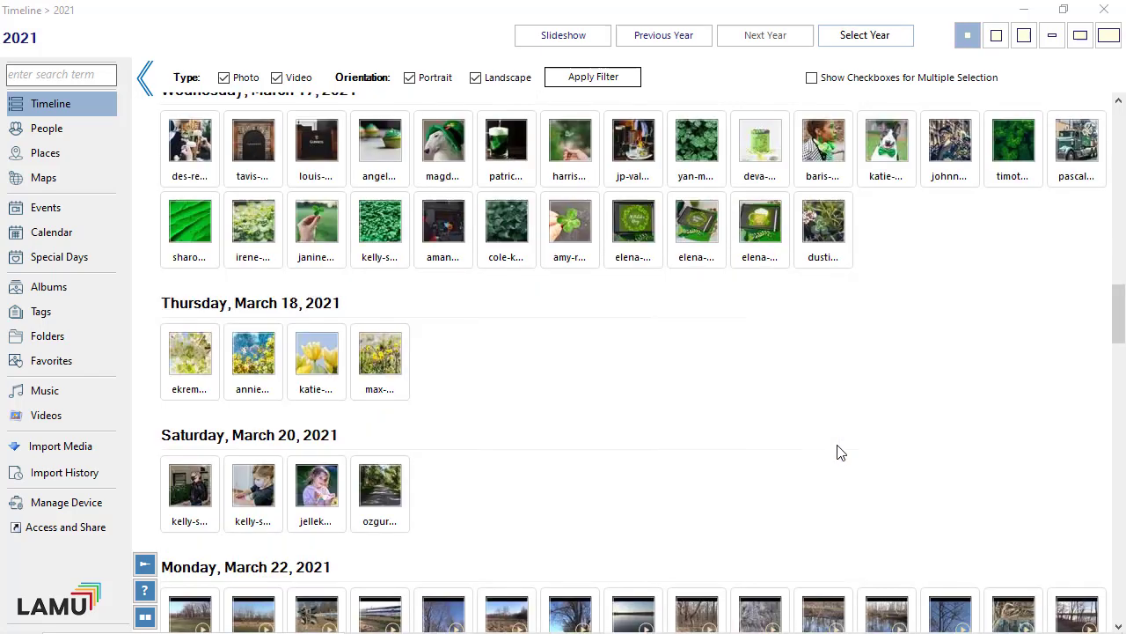
scroll(840, 452, "down", 1)
scroll(840, 453, "down", 1)
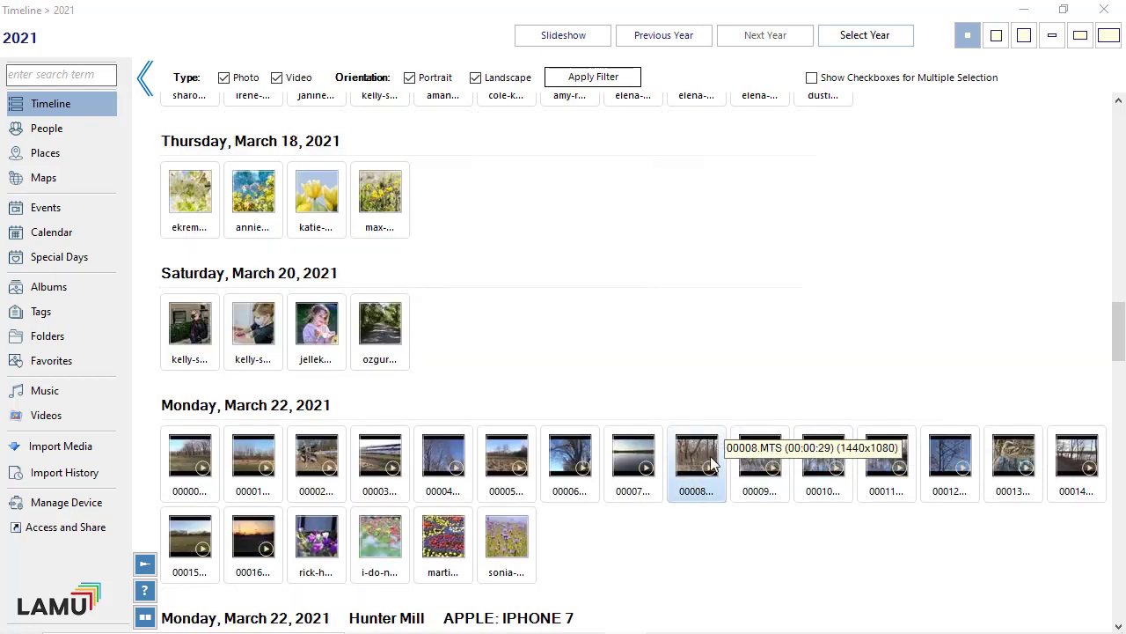
scroll(688, 524, "down", 1)
scroll(687, 525, "down", 1)
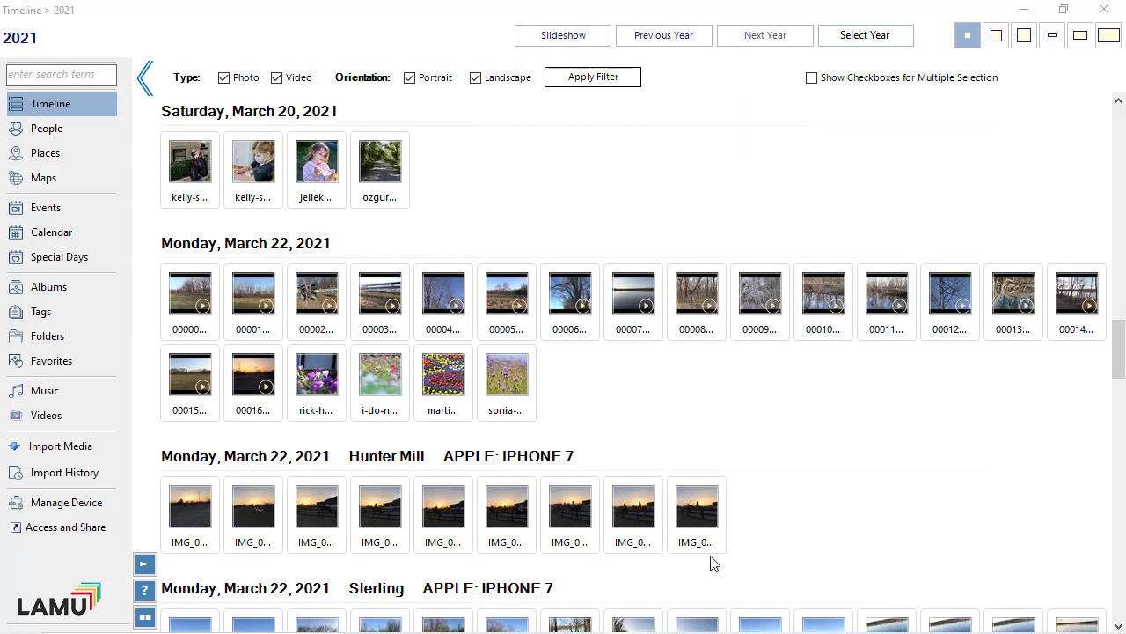
left_click(695, 525)
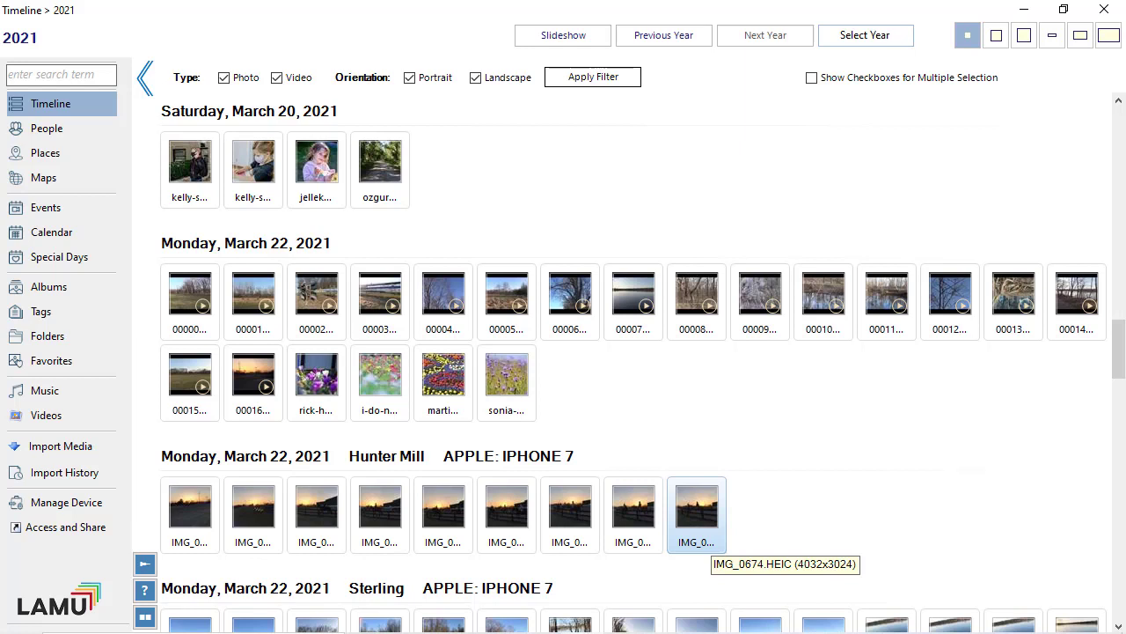
left_click(691, 517)
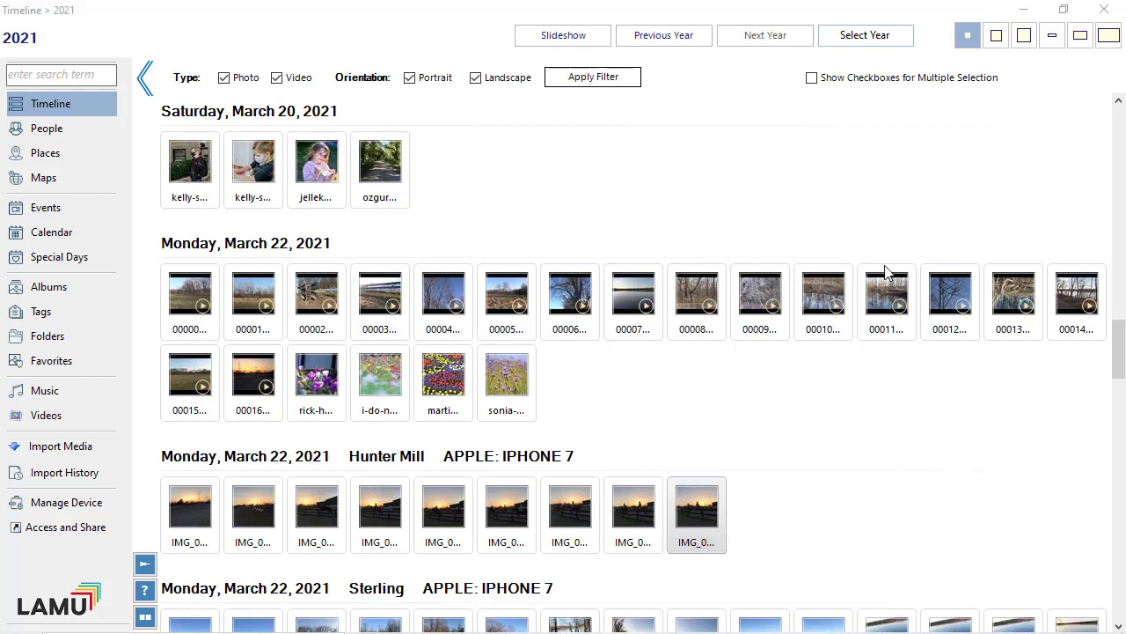
Step: Show the checkboxes for multiple selection and check the third, fourth and last photos in the Hunter Mill group
left_click(811, 78)
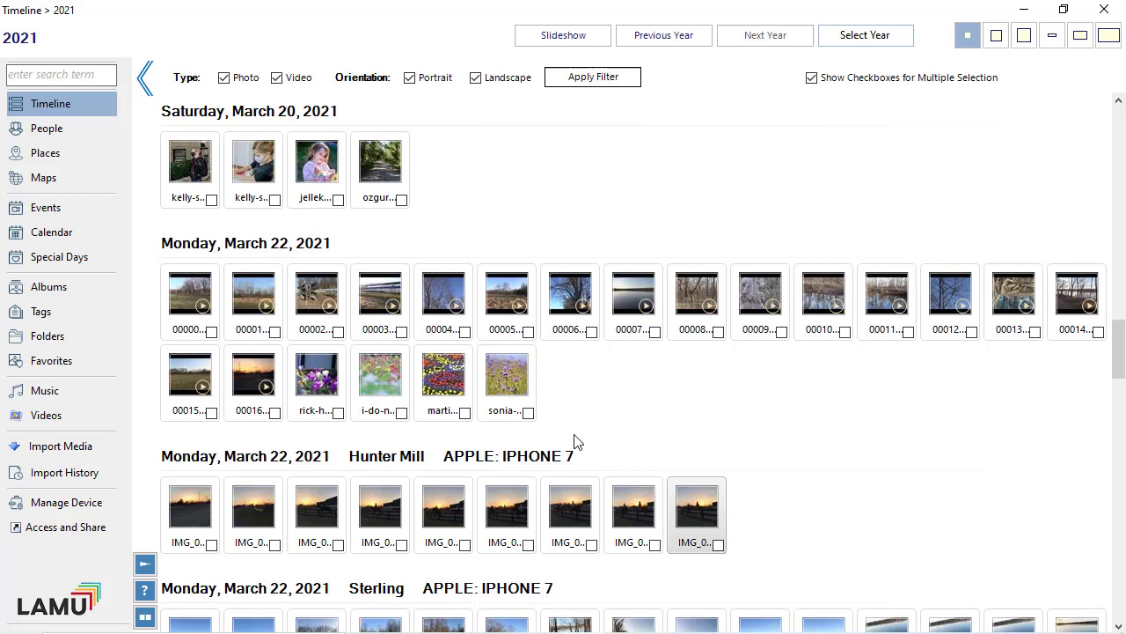
left_click(339, 545)
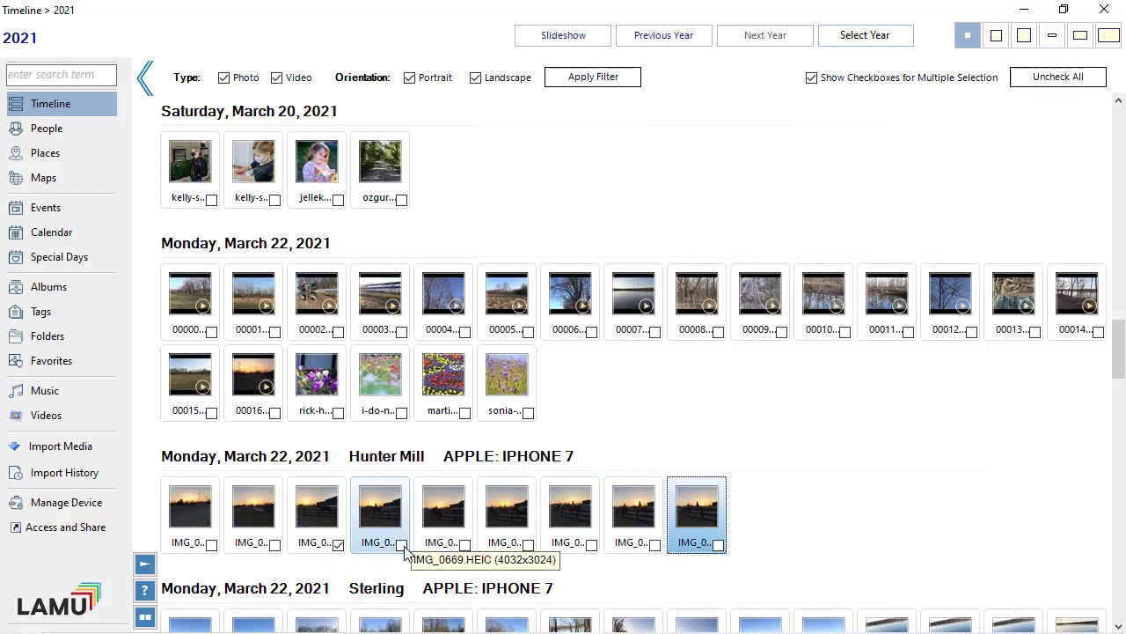
left_click(401, 544)
left_click(718, 545)
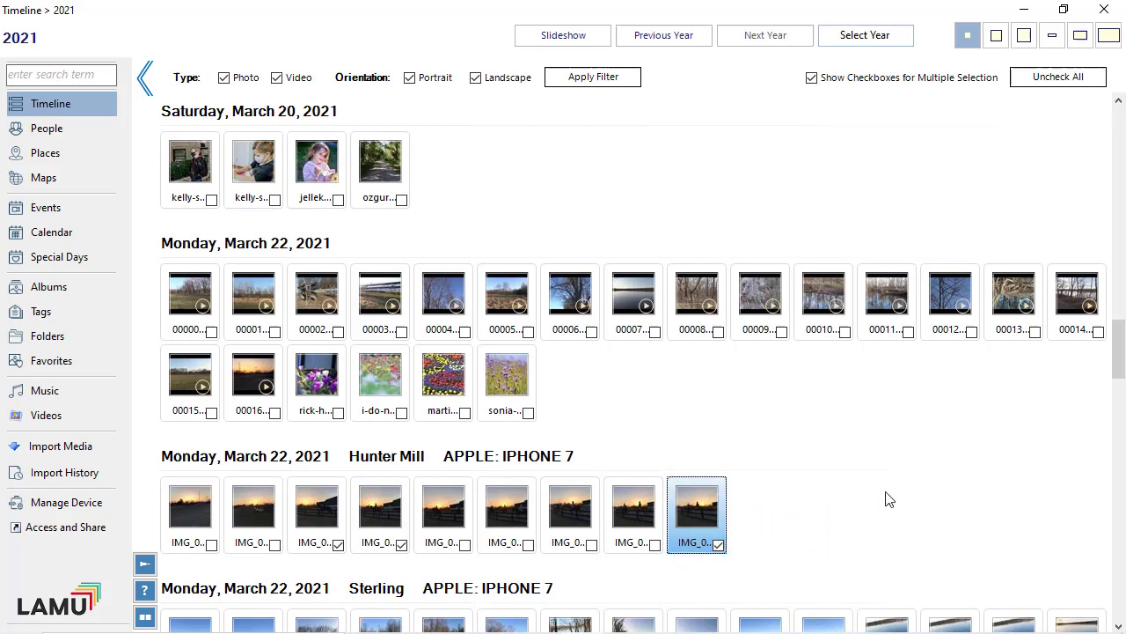
Step: Also check IMG_0657.HEIC and IMG_0658.HEIC in the Sterling group and the seventh and eighth photos of March 28
scroll(886, 499, "down", 3)
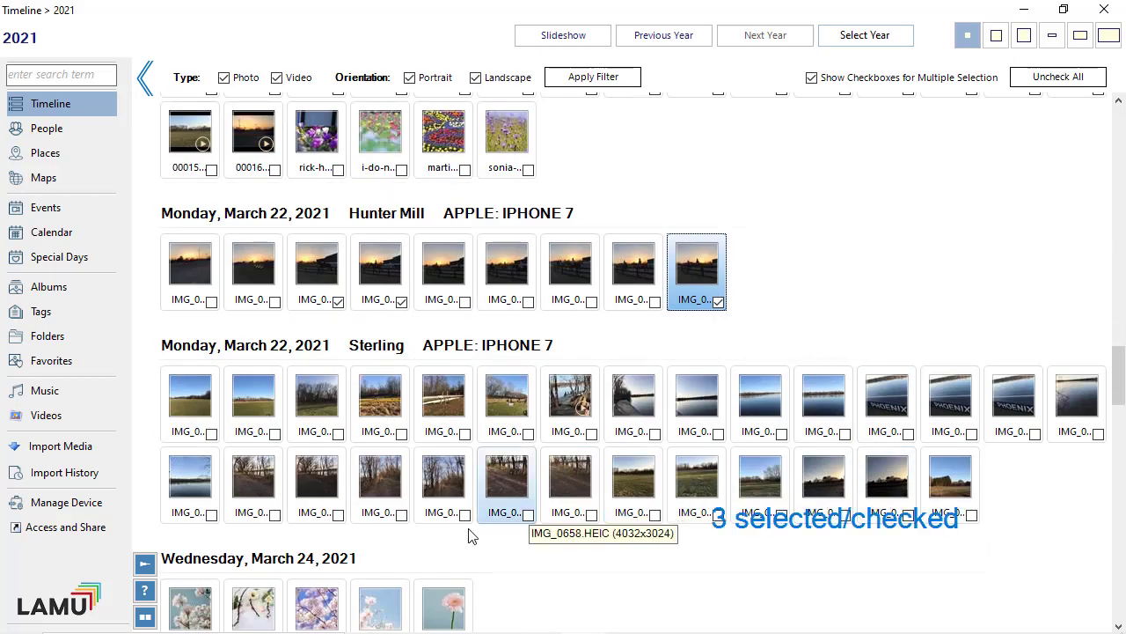
left_click(464, 515)
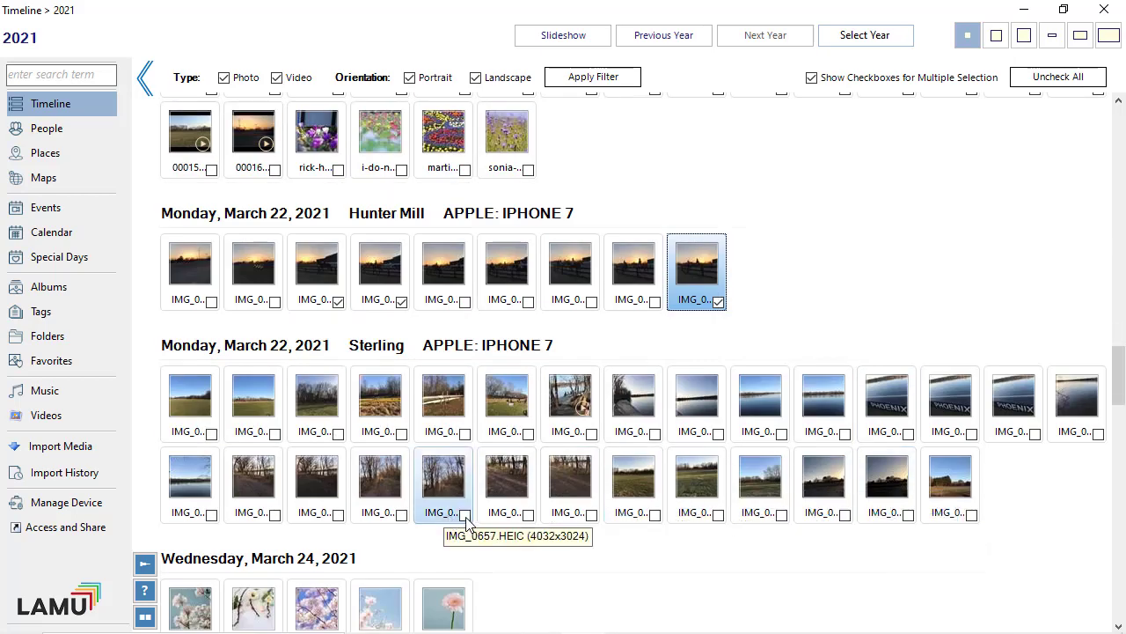
left_click(528, 515)
scroll(576, 533, "down", 3)
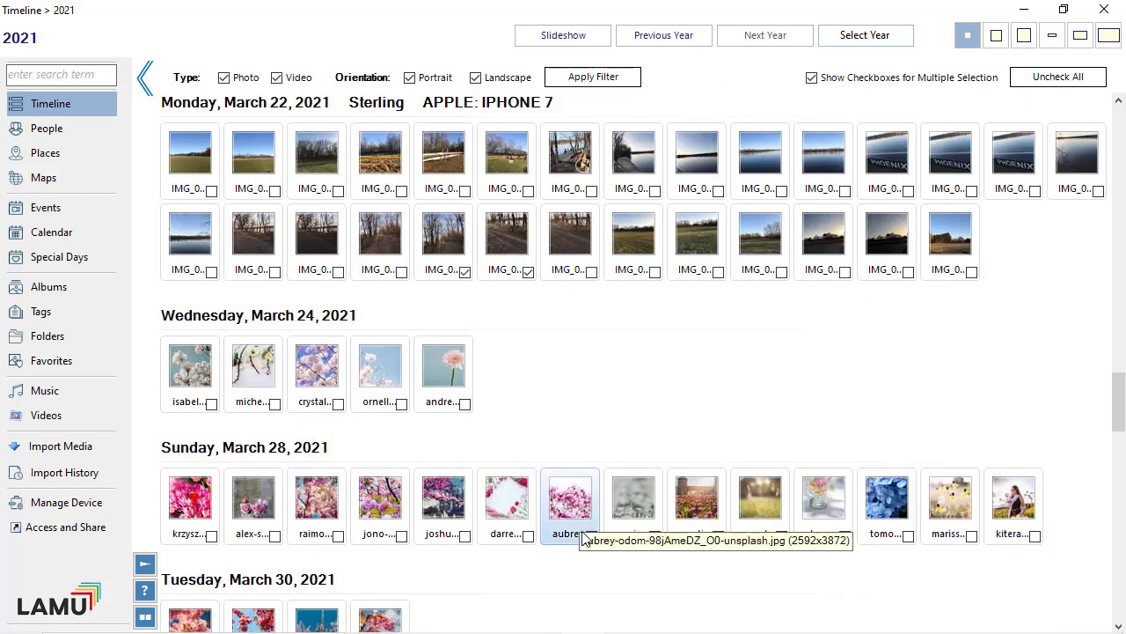
left_click(591, 535)
left_click(654, 535)
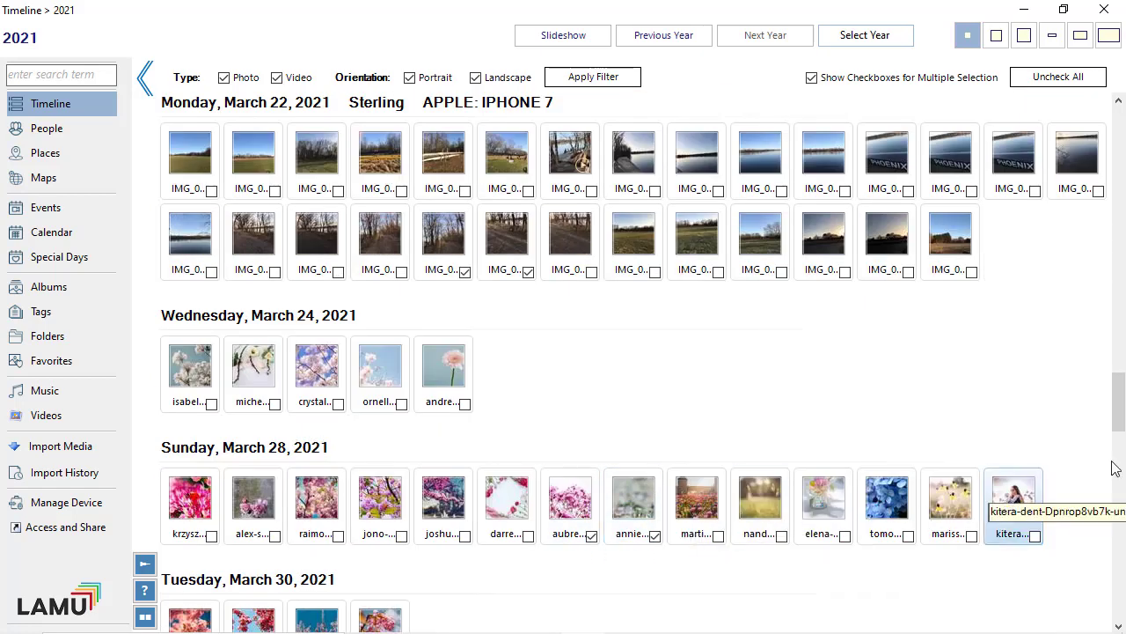
Step: Uncheck all checked photos at once and turn off the checkboxes for multiple selection
scroll(844, 338, "down", 1)
scroll(828, 337, "up", 1)
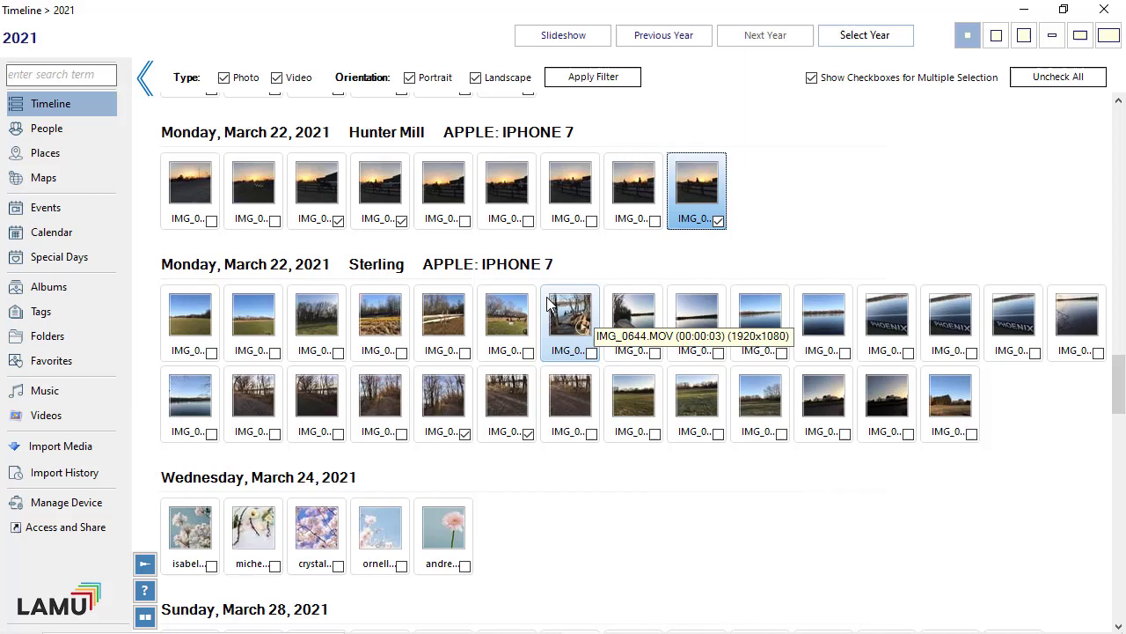
left_click(1066, 80)
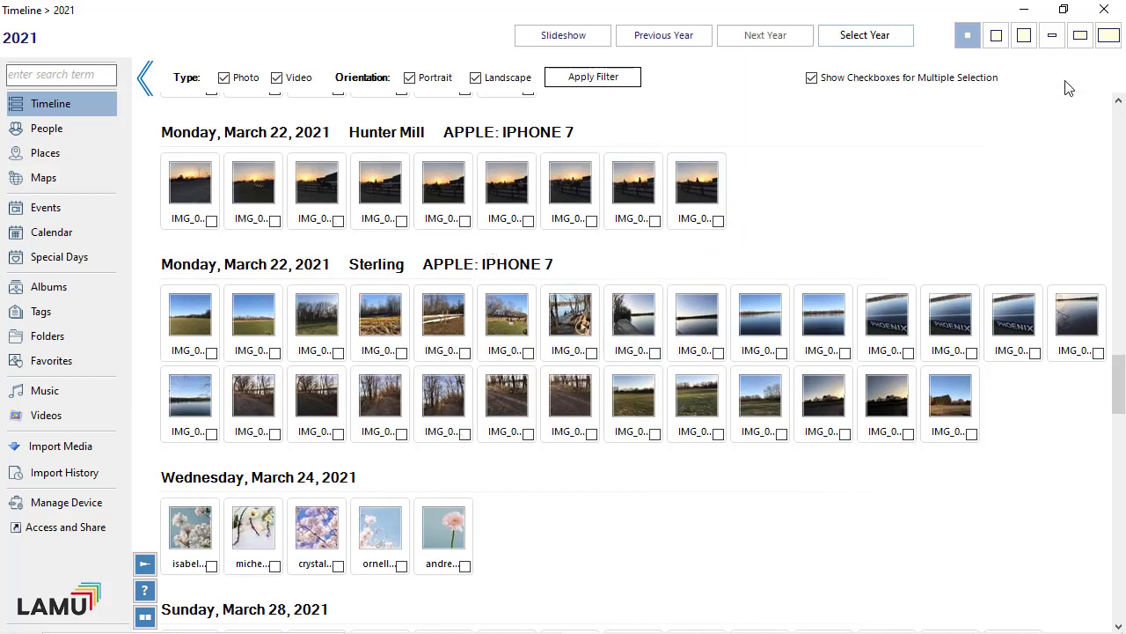
scroll(694, 521, "down", 2)
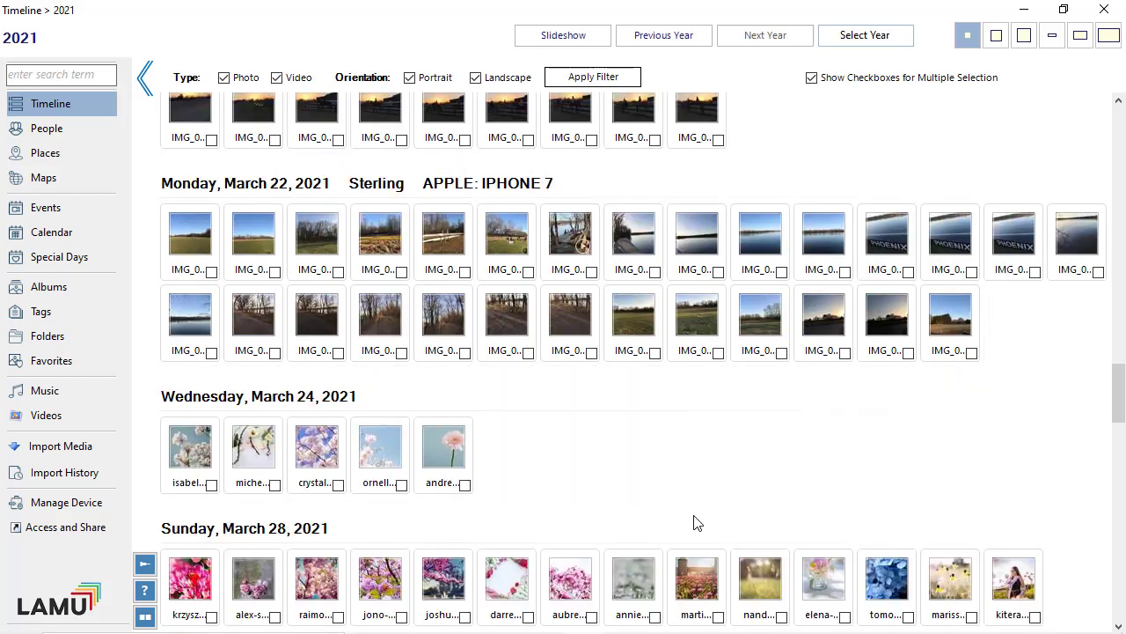
scroll(700, 501, "up", 2)
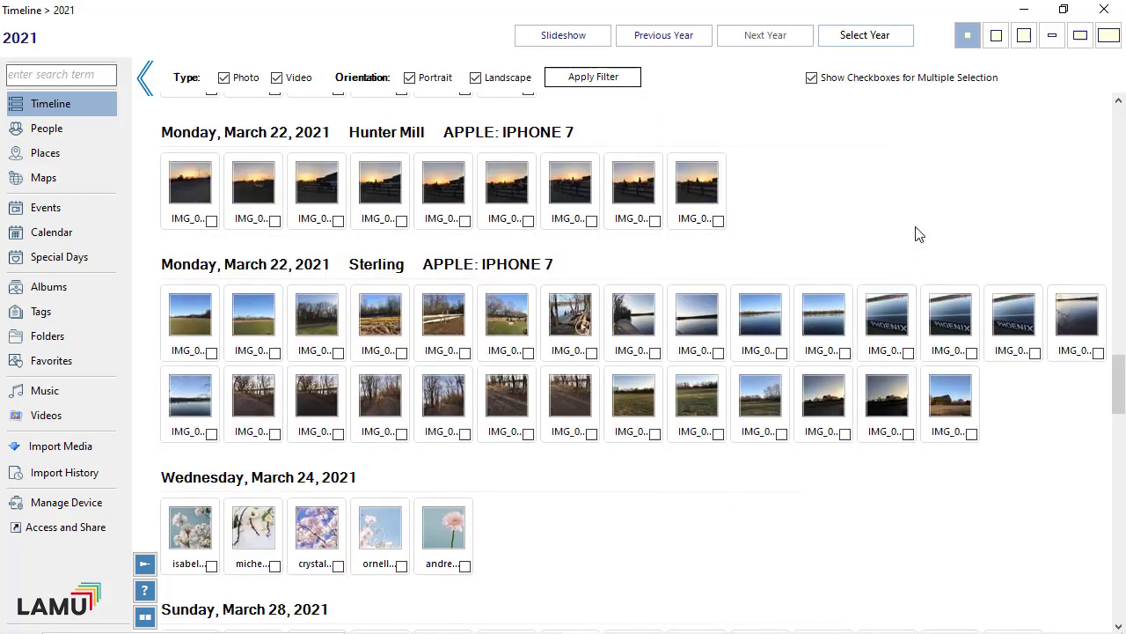
left_click(812, 78)
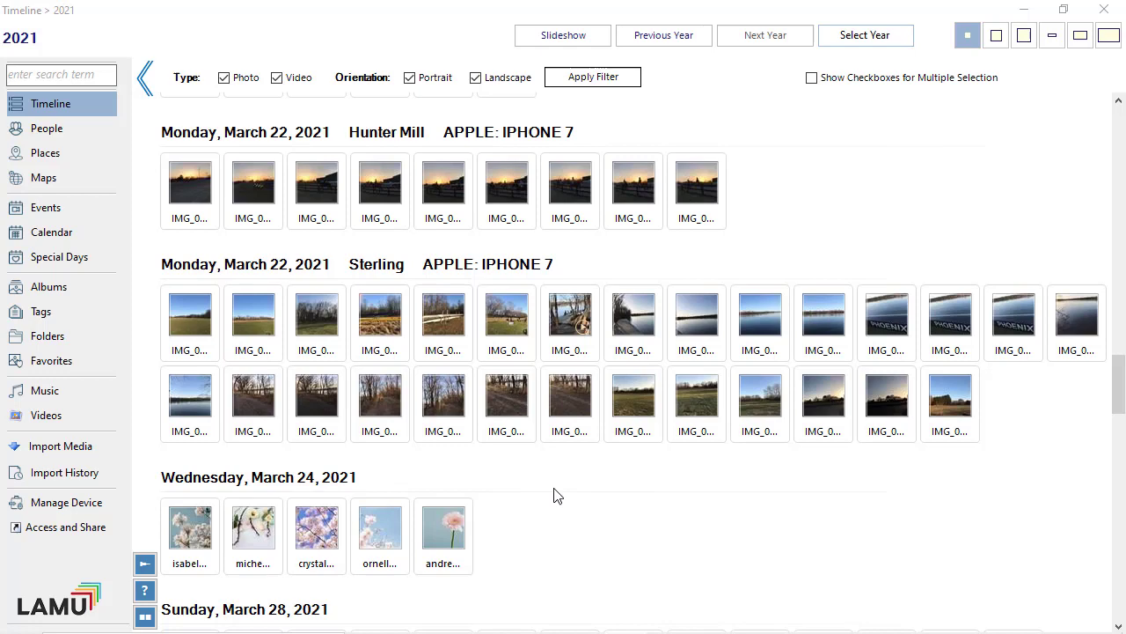
Step: Without checkboxes, select the first, third and fifth photos of March 24 together with the third and eleventh photos of March 28
scroll(555, 495, "down", 1)
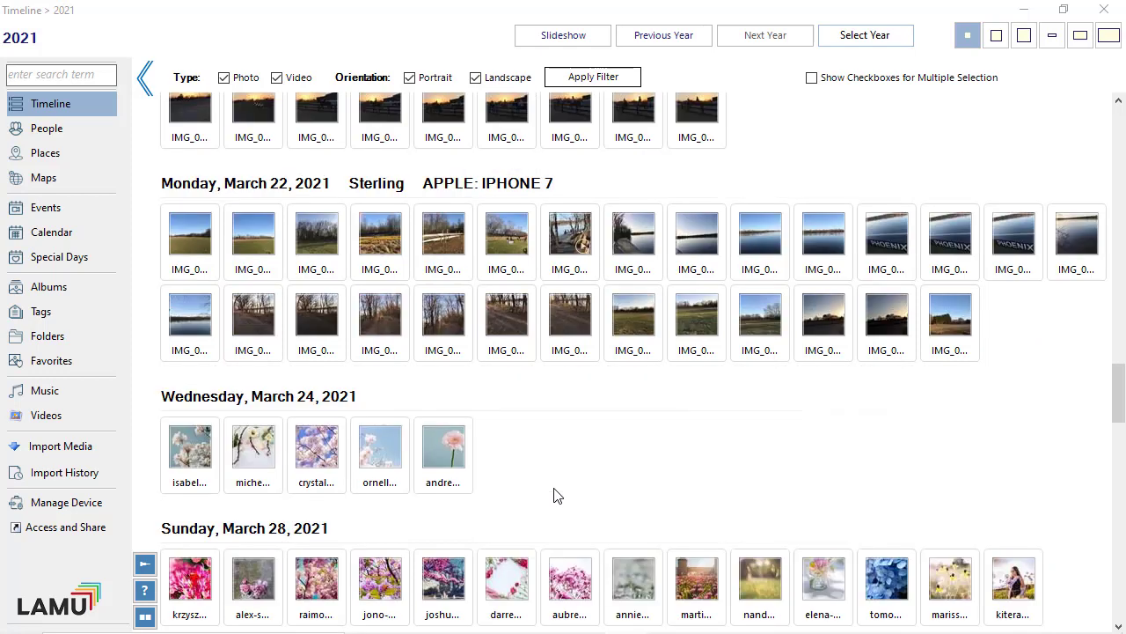
left_click(189, 462)
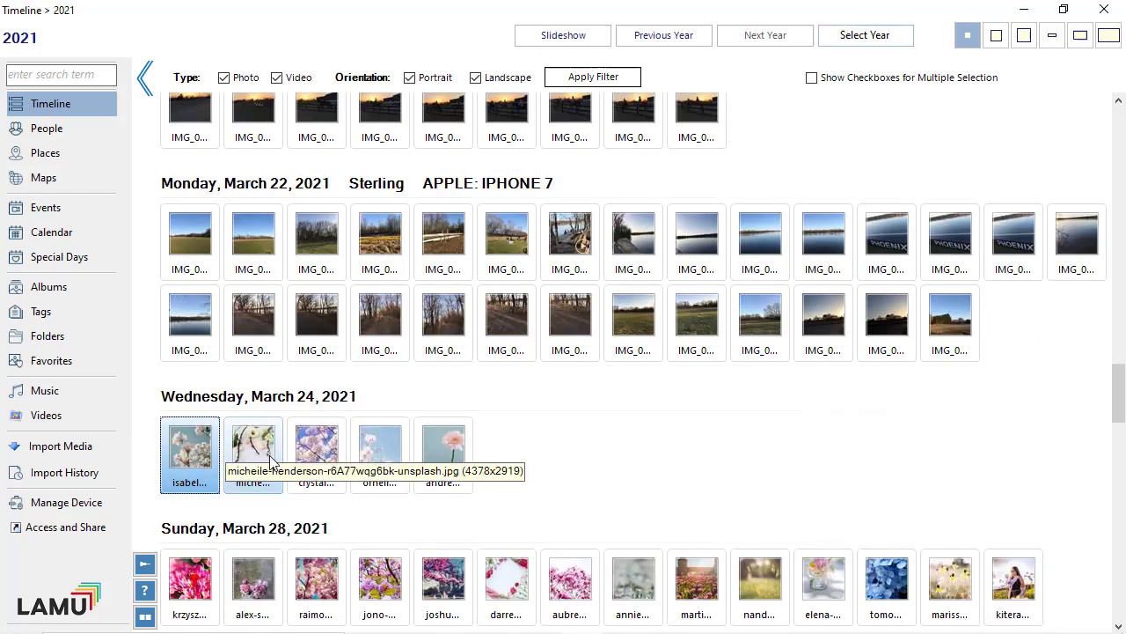
left_click(310, 461, "ctrl")
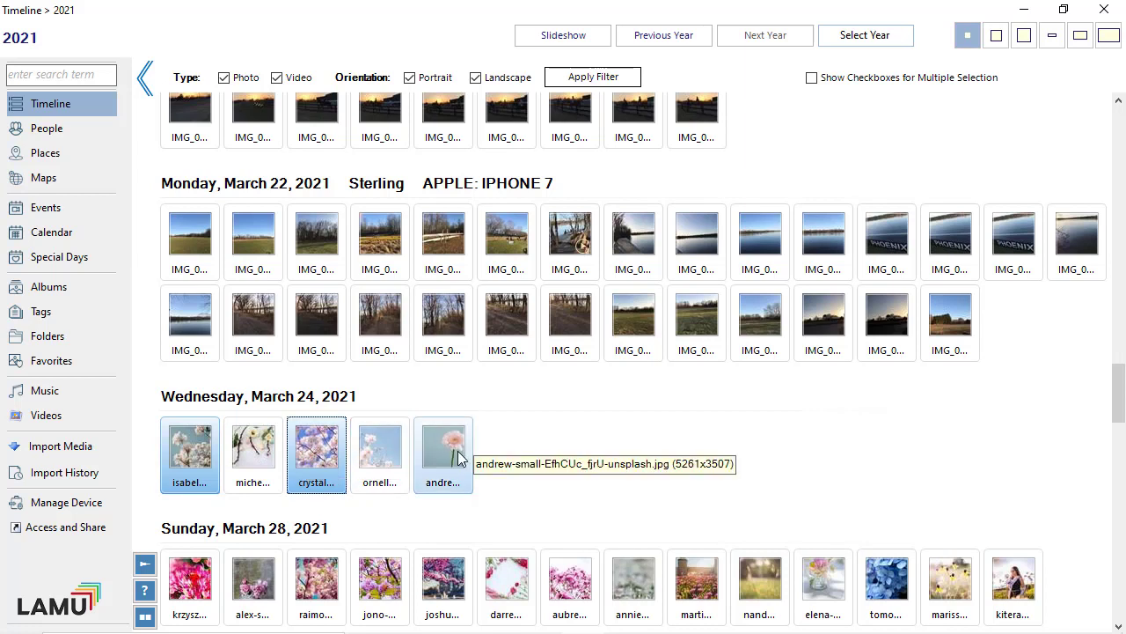
left_click(444, 466, "ctrl")
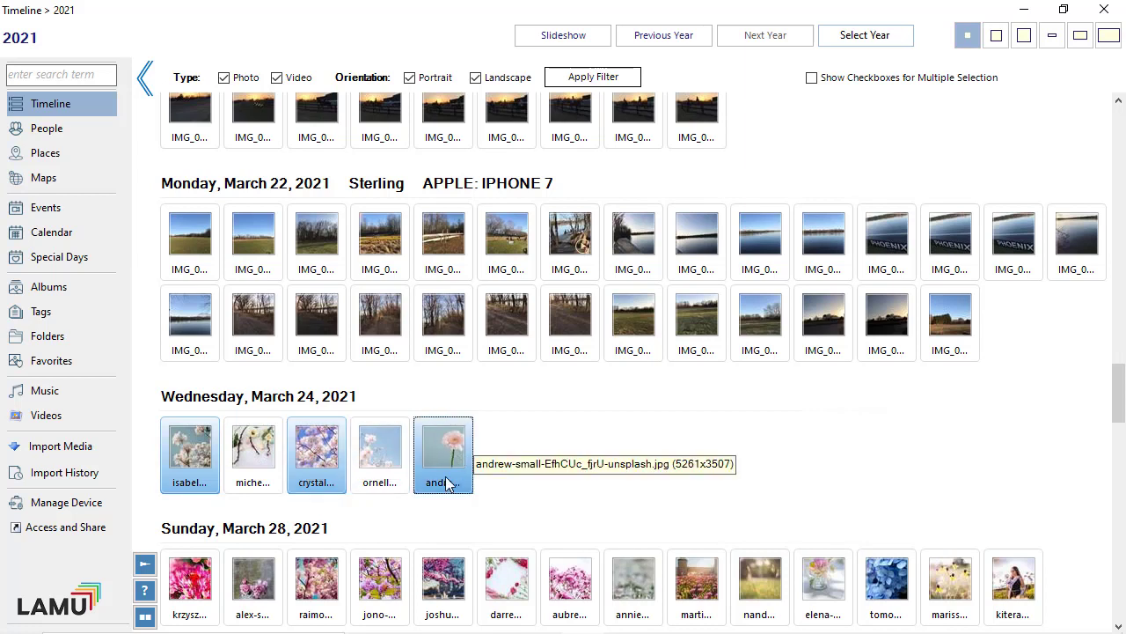
left_click(313, 581, "ctrl")
left_click(824, 585, "ctrl")
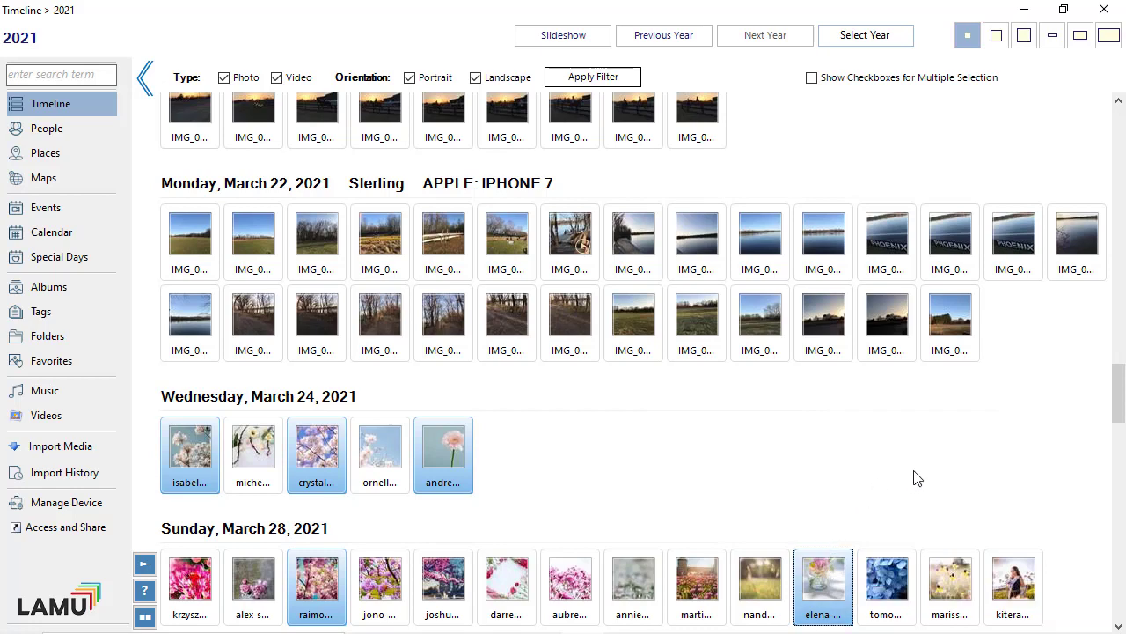
Step: Leave the sixth April 1 and eleventh March 28 photos out of the multiple selection and add the sixth March 28 photo
scroll(915, 478, "down", 3)
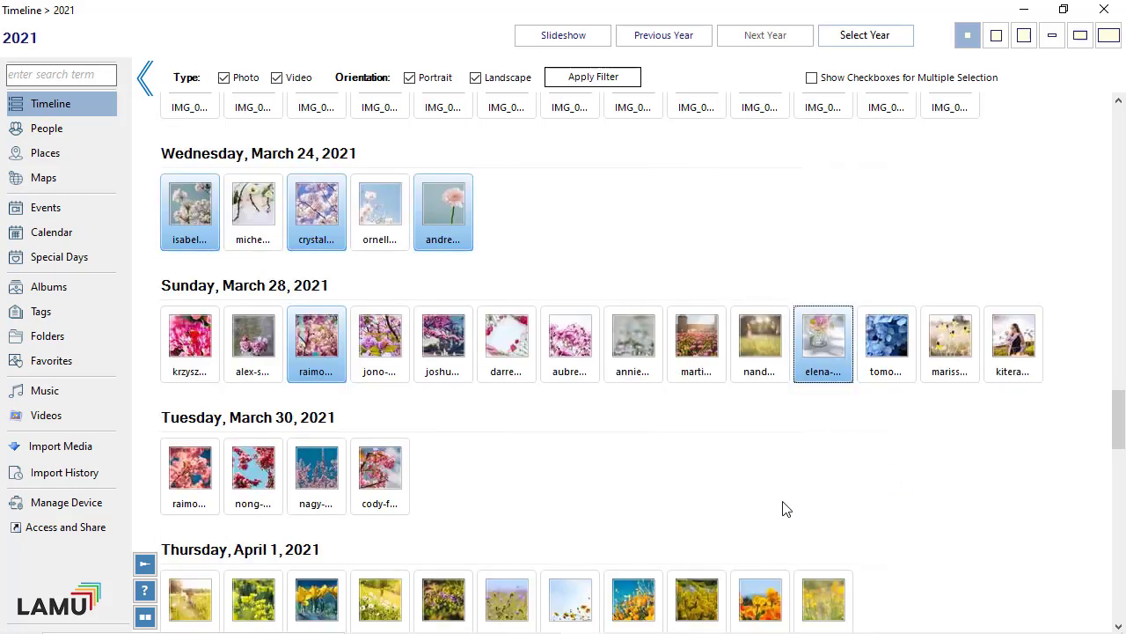
scroll(765, 520, "down", 1)
left_click(526, 526, "ctrl")
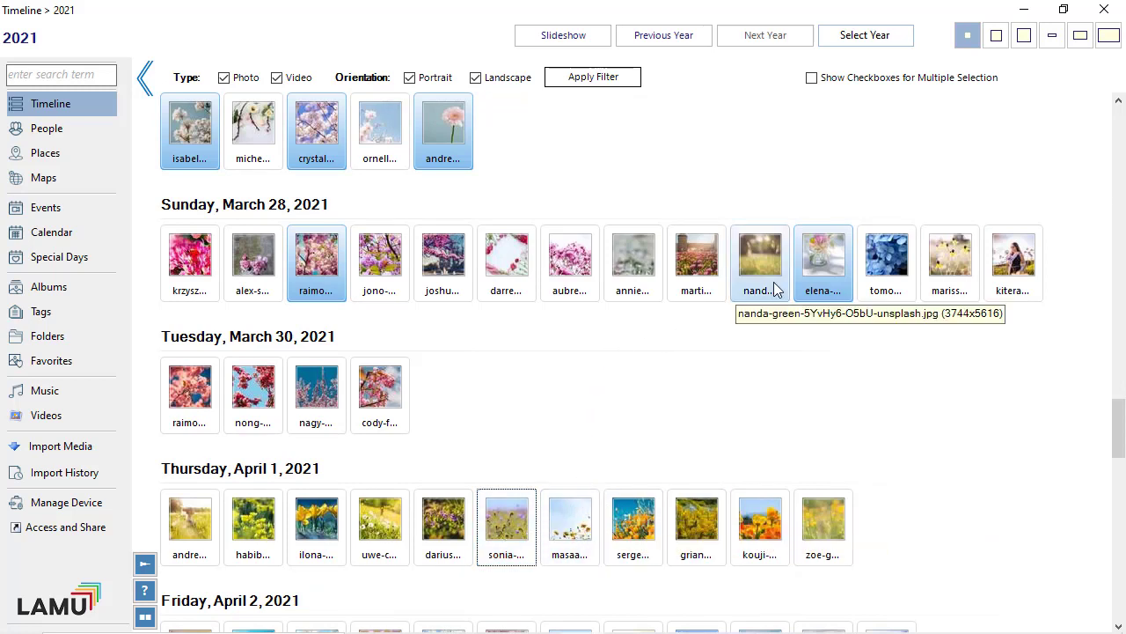
left_click(824, 279, "ctrl")
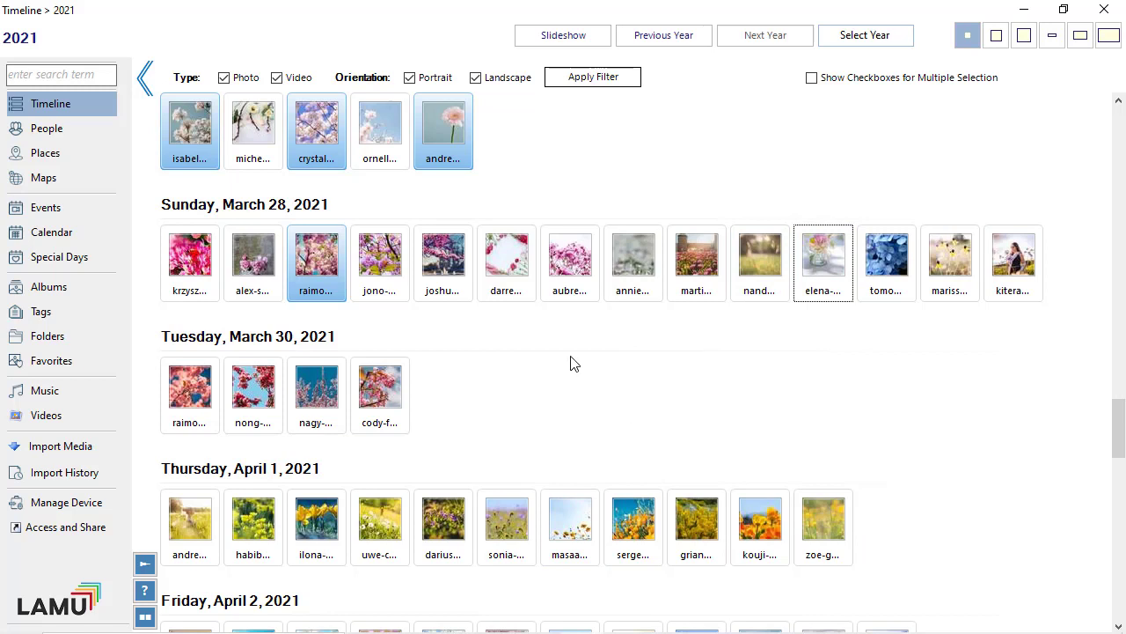
left_click(515, 265, "ctrl")
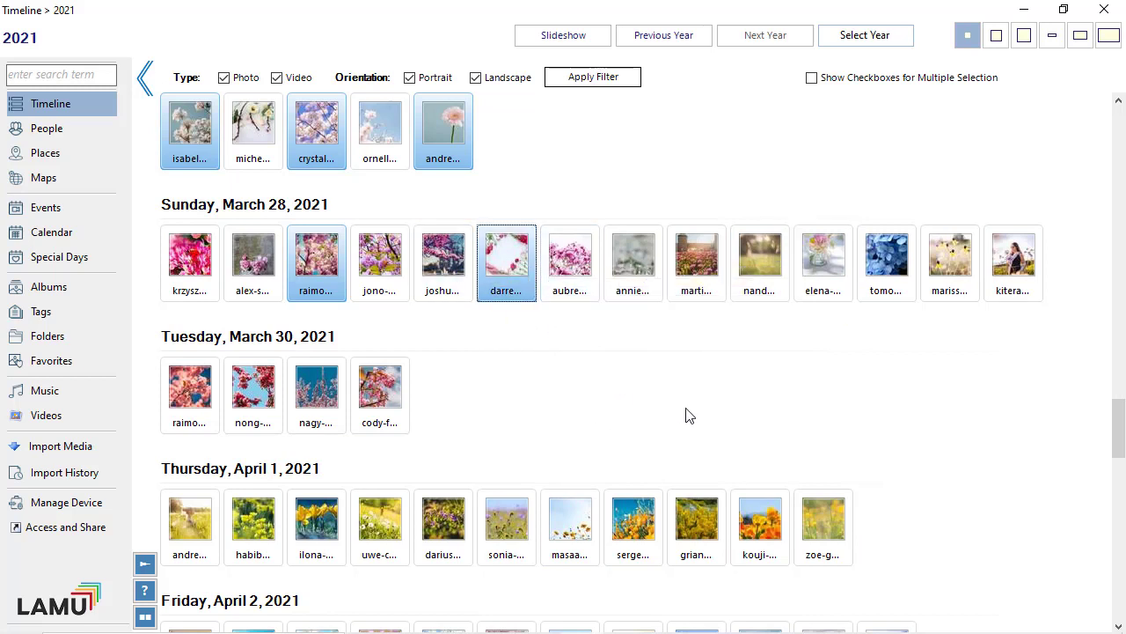
Step: Replace the selection with the continuous range from the first March 28 photo through the last March 30 photo
left_click(537, 144)
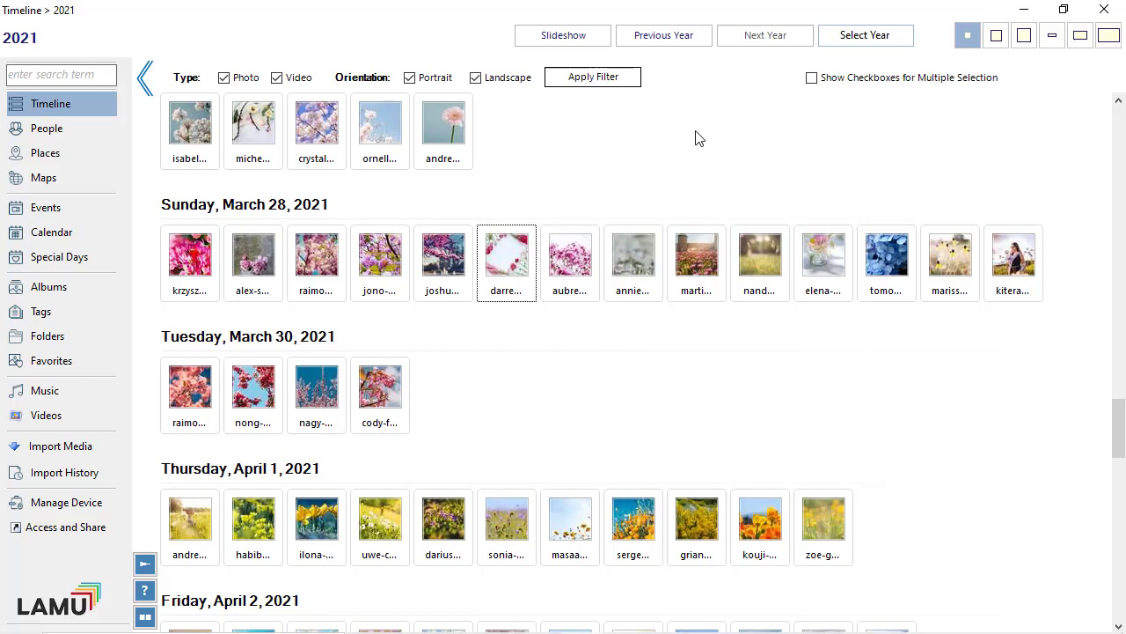
left_click(195, 263)
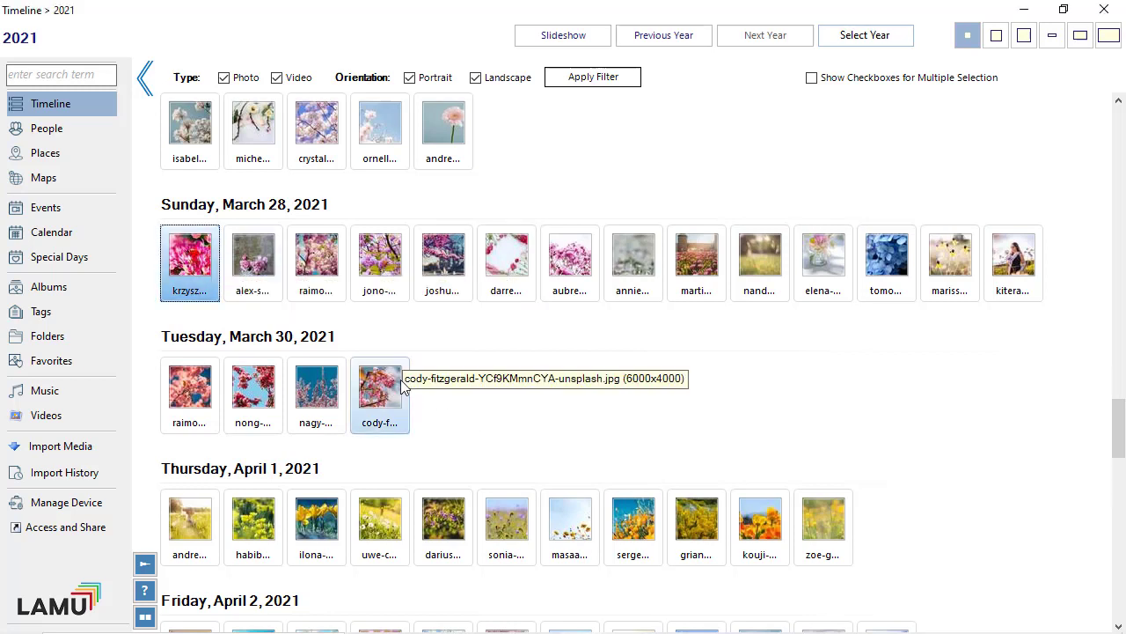
left_click(385, 400, "shift")
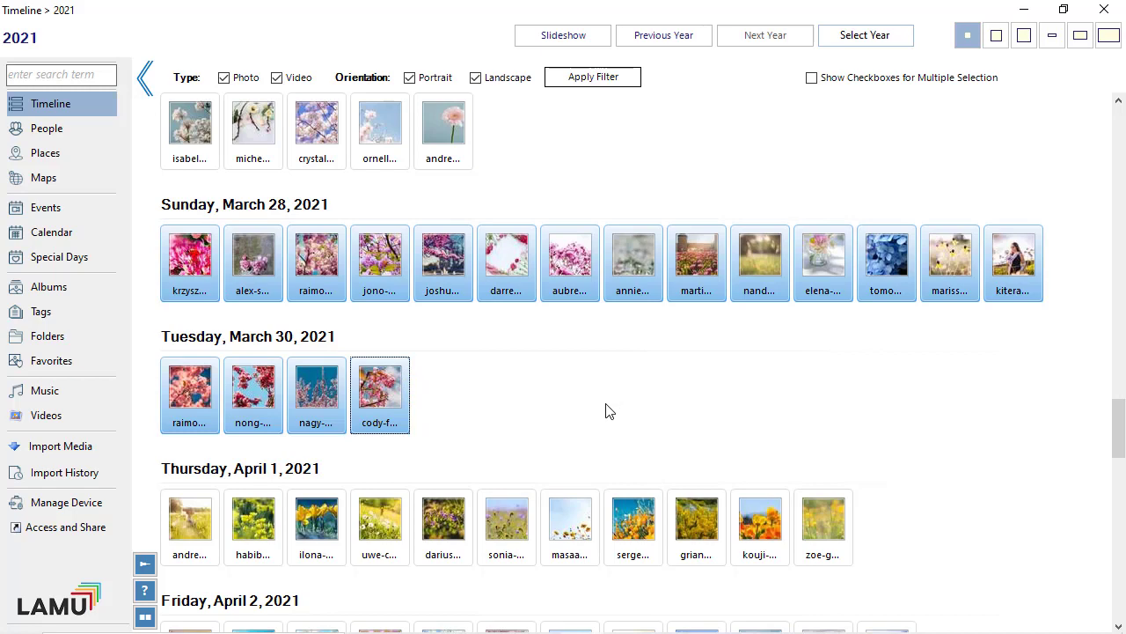
Step: Select instead the range from the first April 1 photo through the last April 2 Southwest photo, and clear the selection
left_click(574, 411)
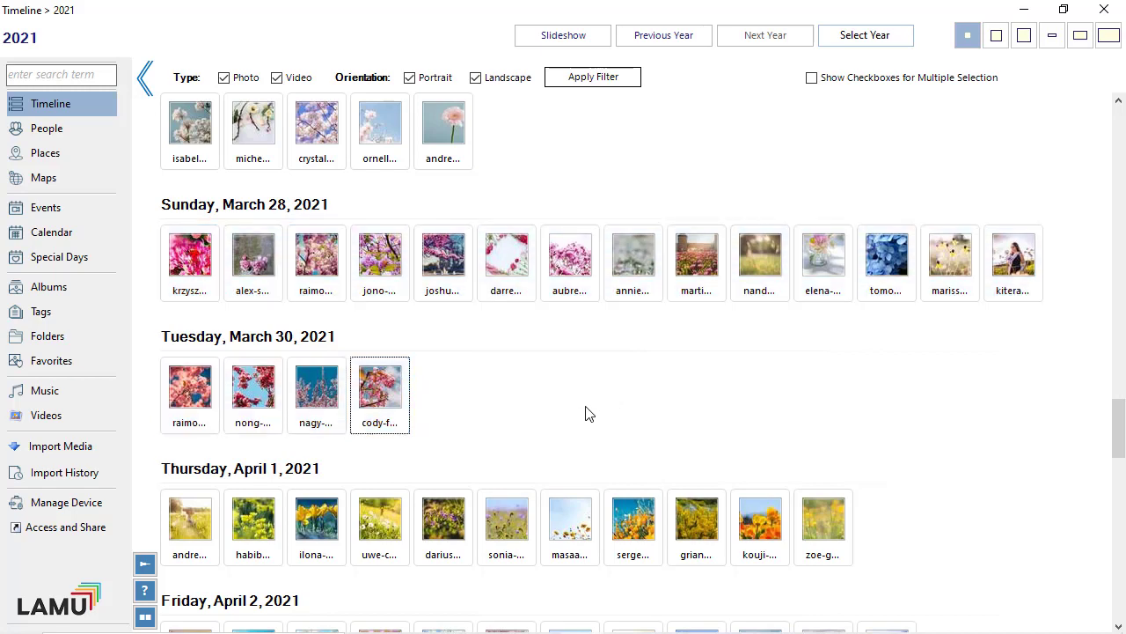
left_click(211, 508)
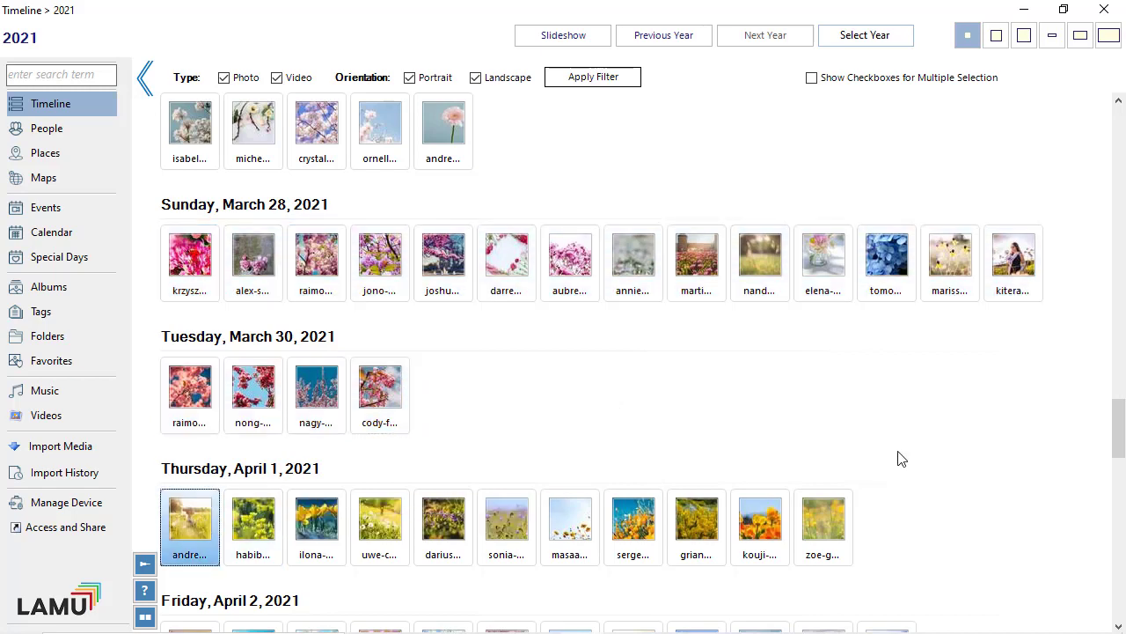
scroll(886, 452, "down", 5)
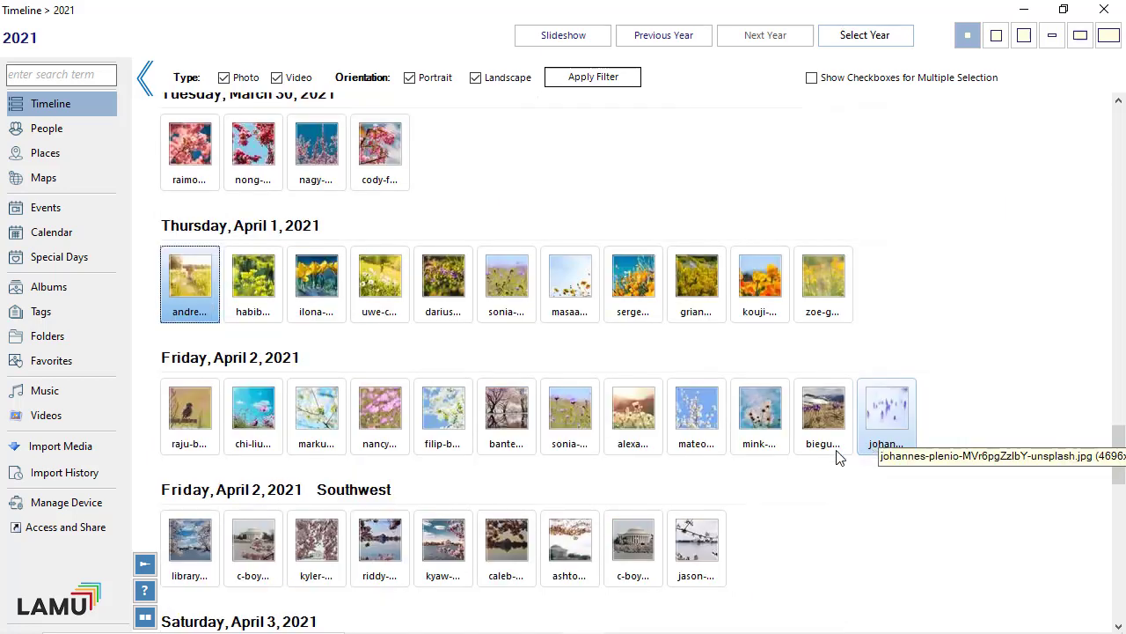
left_click(704, 545, "shift")
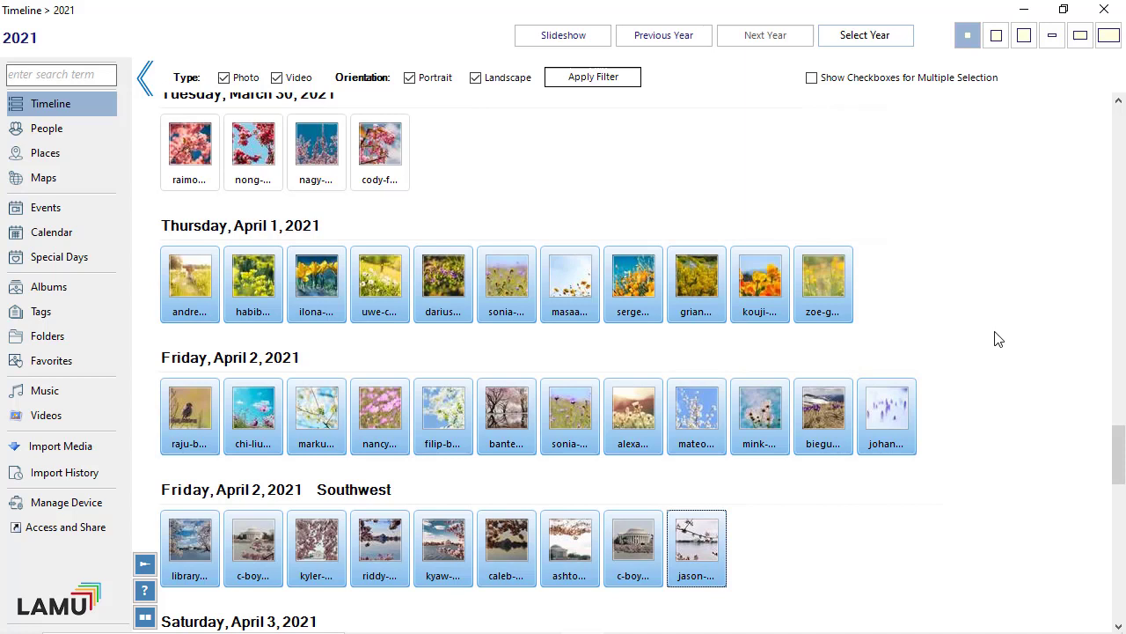
left_click(894, 289)
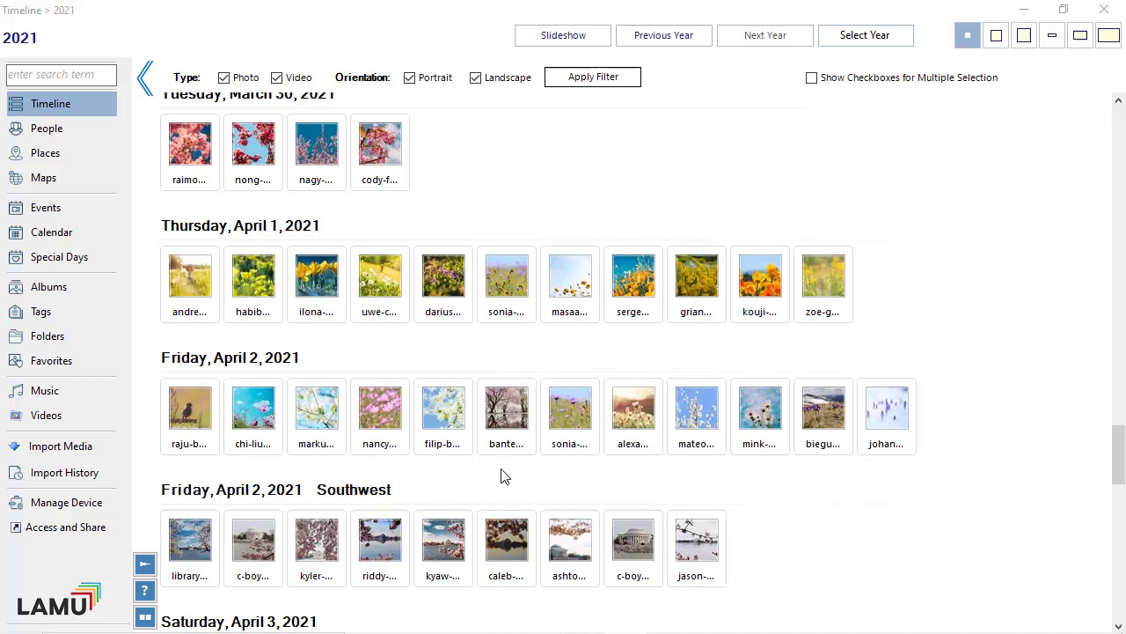
Step: Area-select the sixth through ninth photos of April 1, April 2 and April 2 Southwest, and clear the selection
left_click(506, 414)
left_click_drag(485, 323, 707, 571)
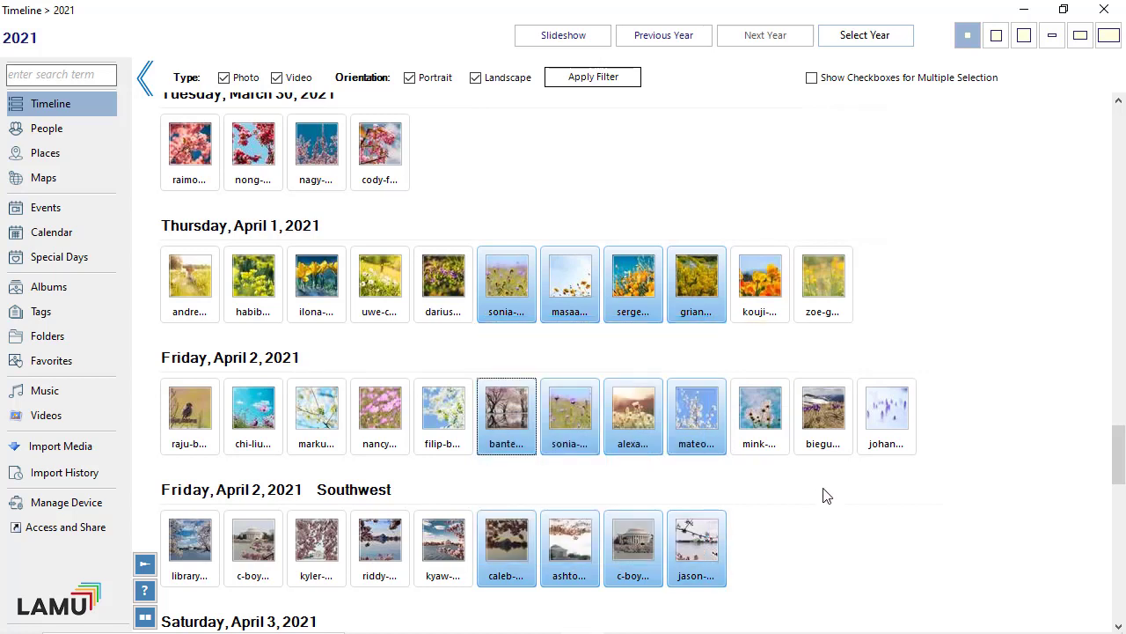
left_click(750, 518)
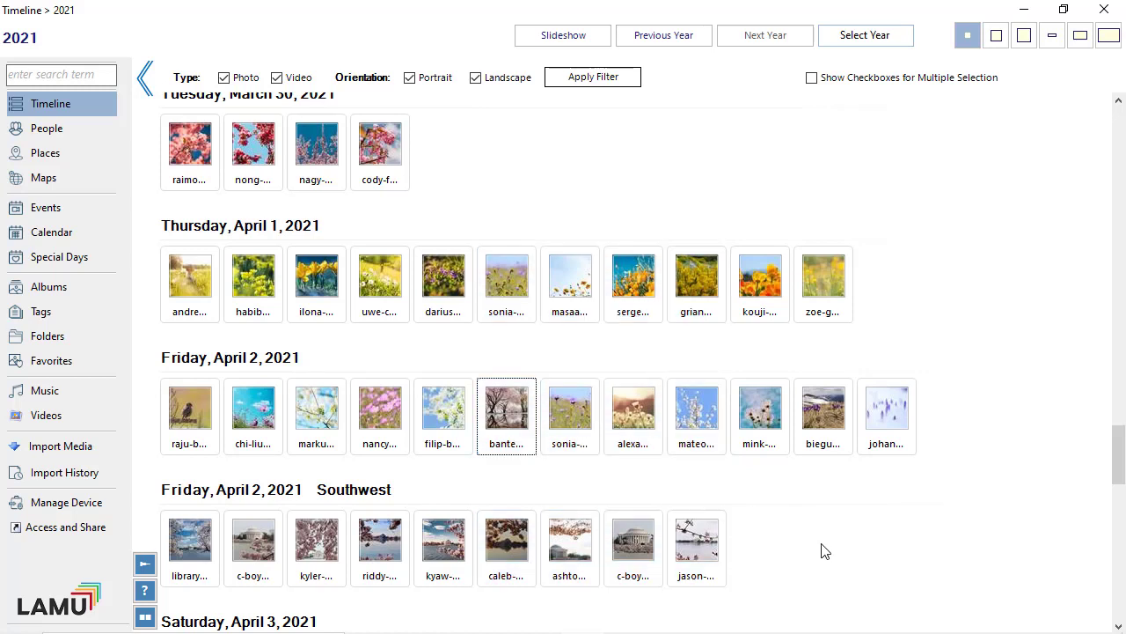
Step: Select and deselect all Friday, April 2 photos by their date heading, and do the same with the April 2 Southwest group
left_click(242, 361)
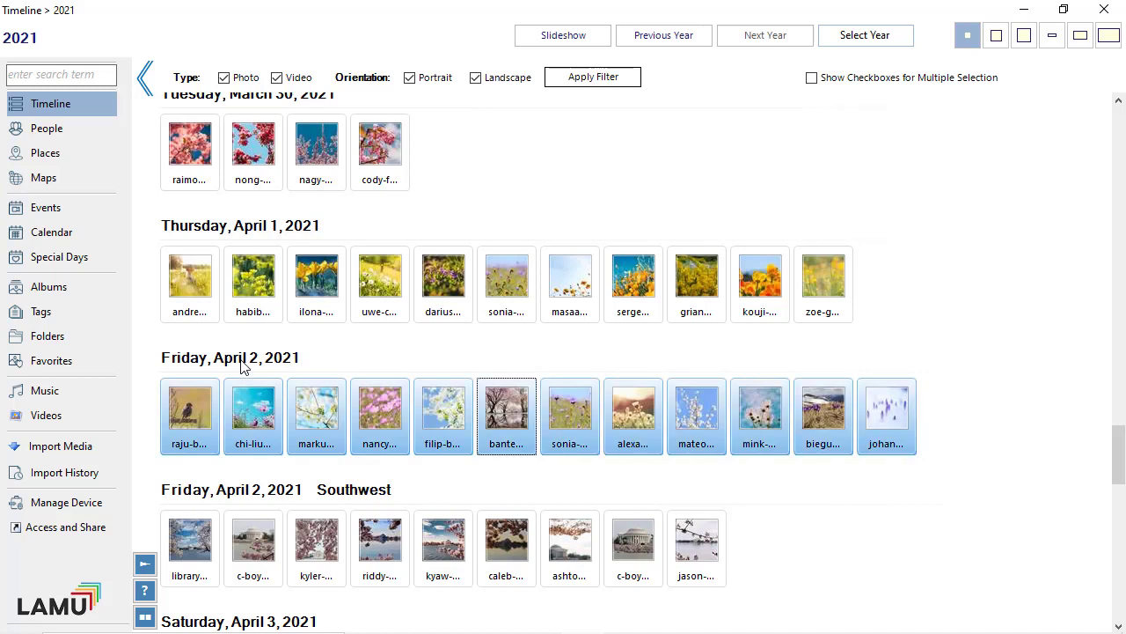
left_click(268, 361)
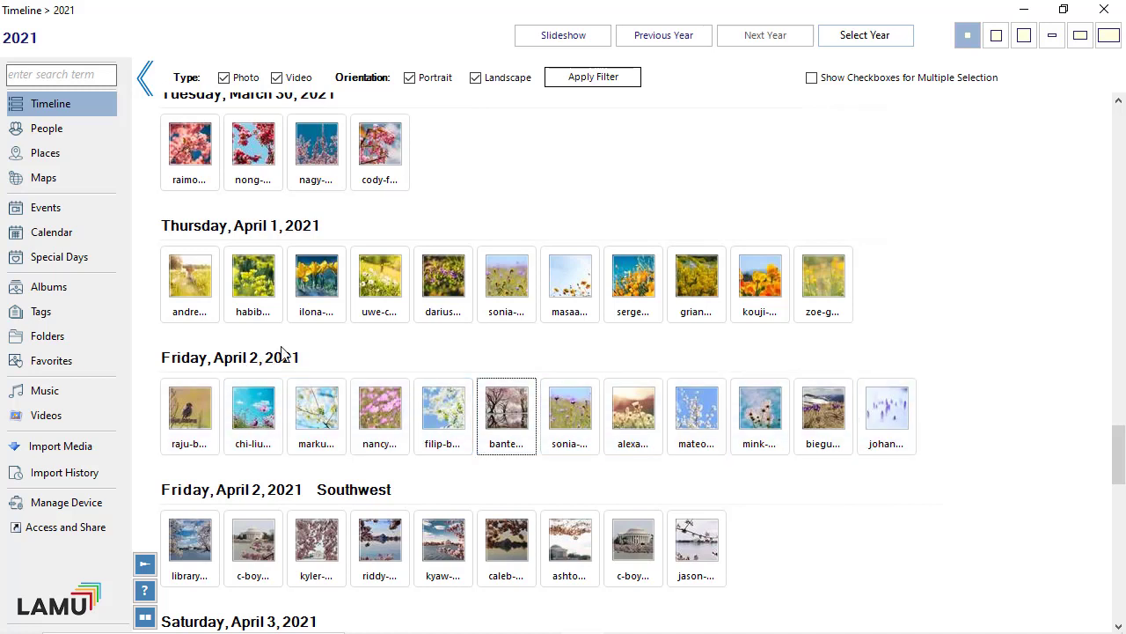
left_click(308, 495)
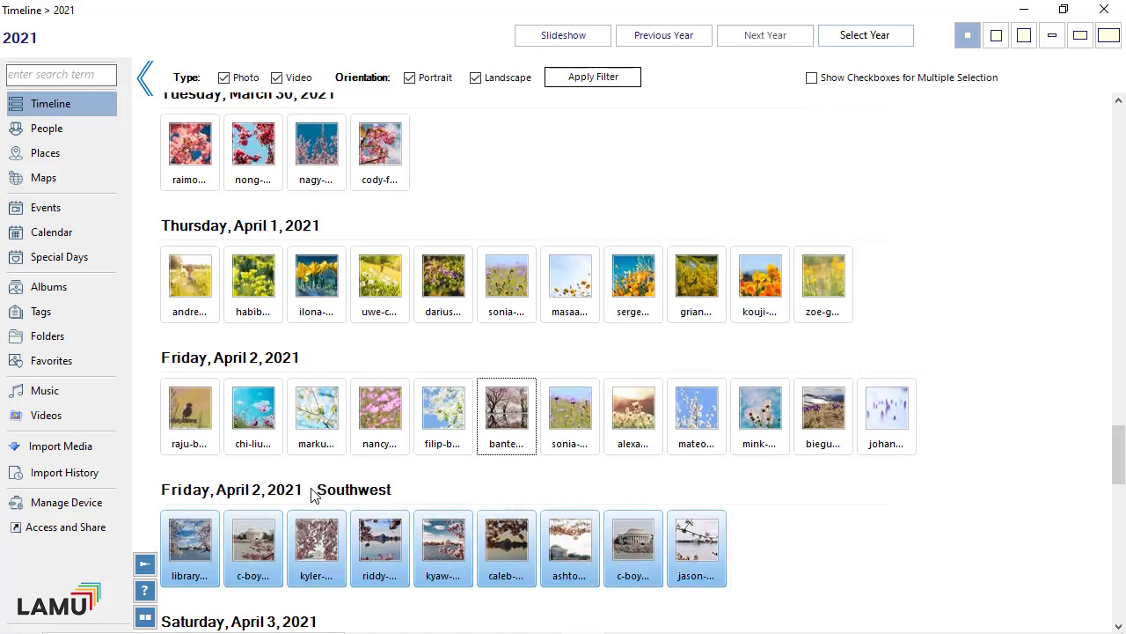
left_click(312, 496)
Step: Select all photos of April 2, April 2 Southwest and April 3 together using their date headings
scroll(420, 487, "down", 2)
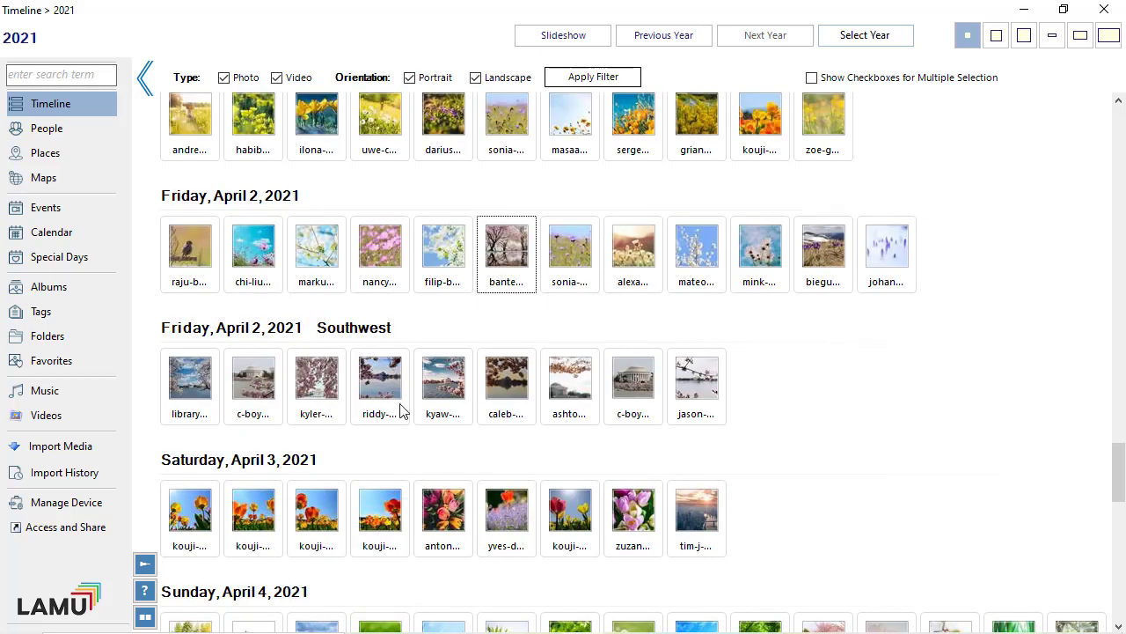
left_click(279, 197)
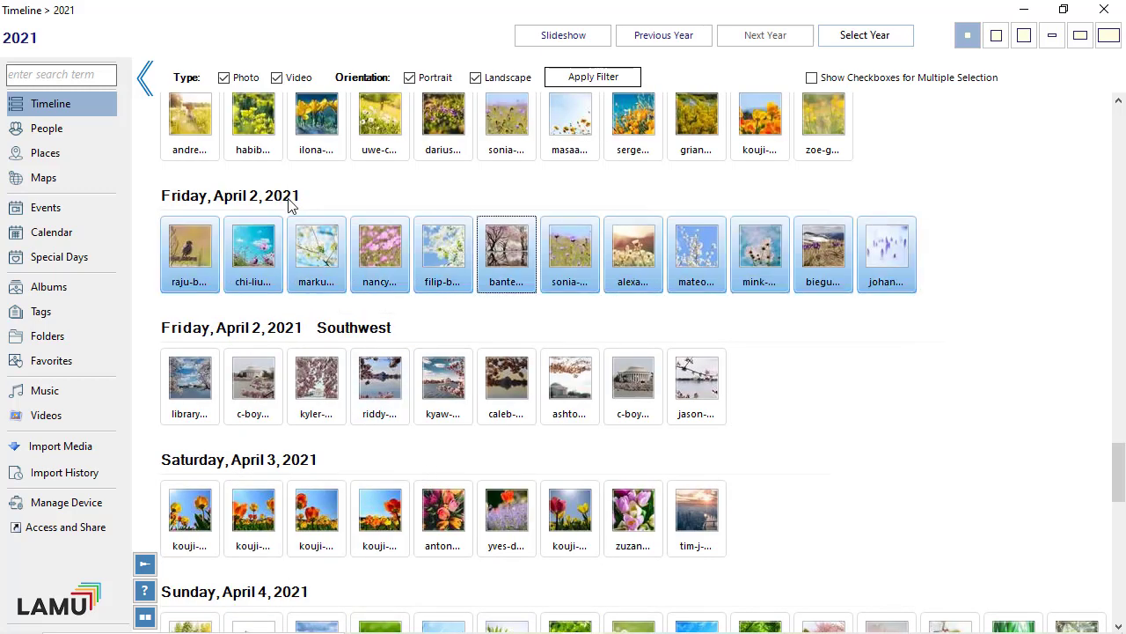
left_click(319, 337)
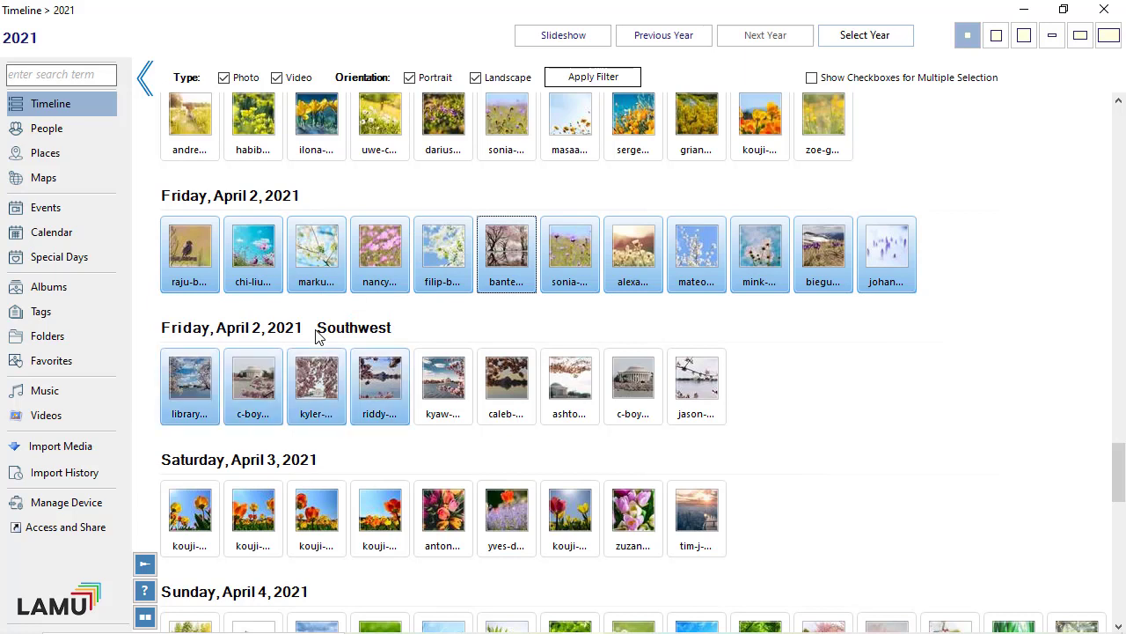
left_click(296, 463)
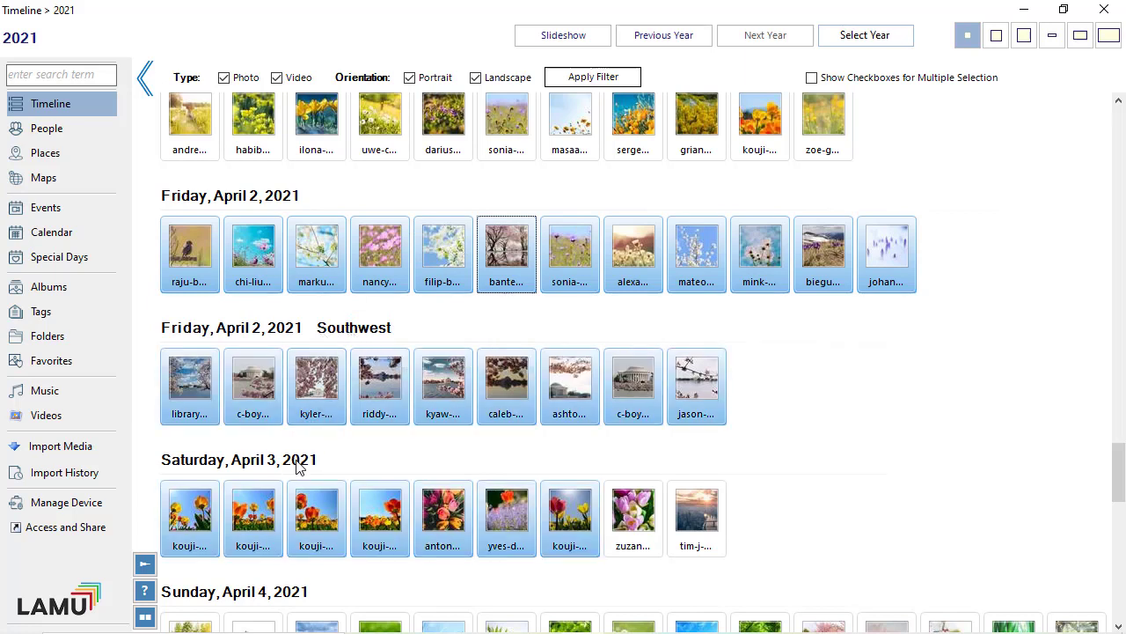
left_click(347, 456)
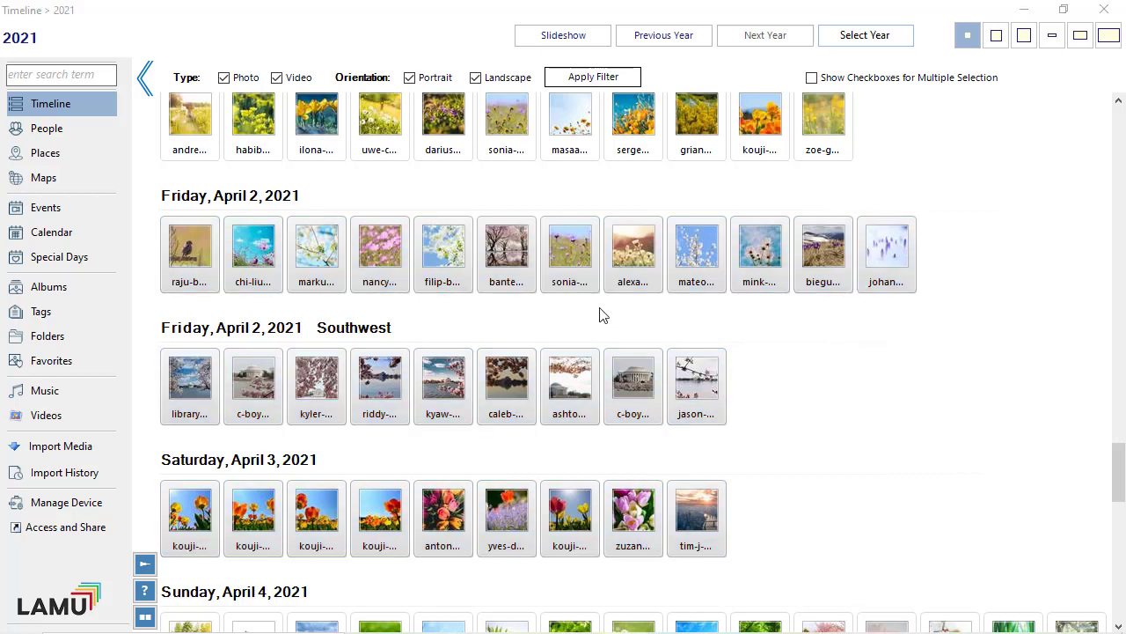
Step: Review the actions available for the multiple selection, close the list and clear the selection
right_click(563, 266)
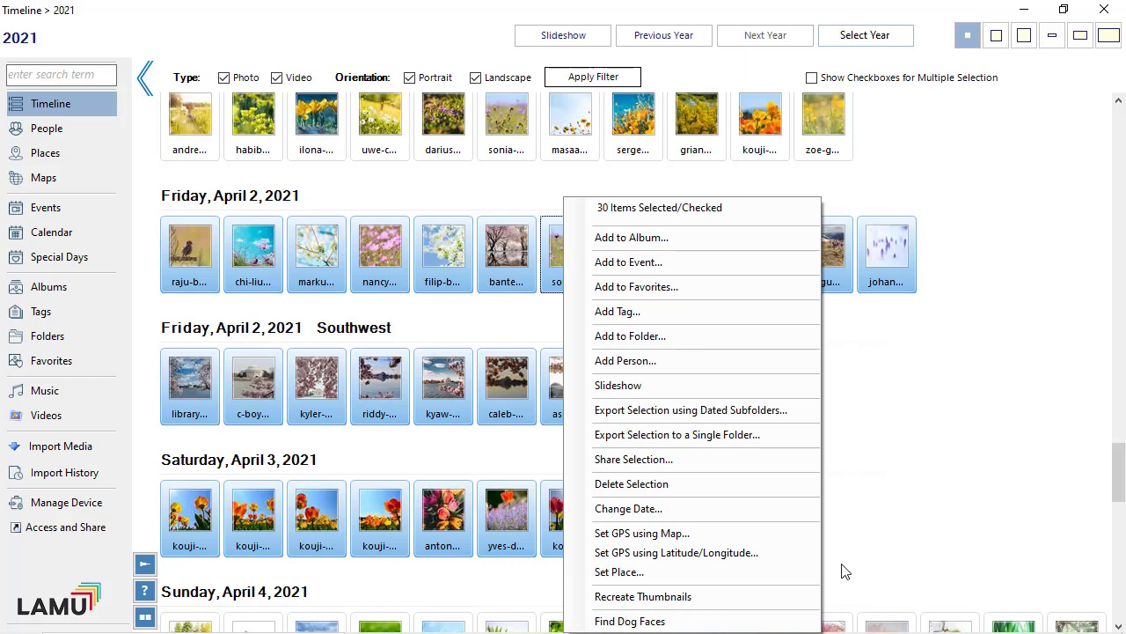
left_click(899, 441)
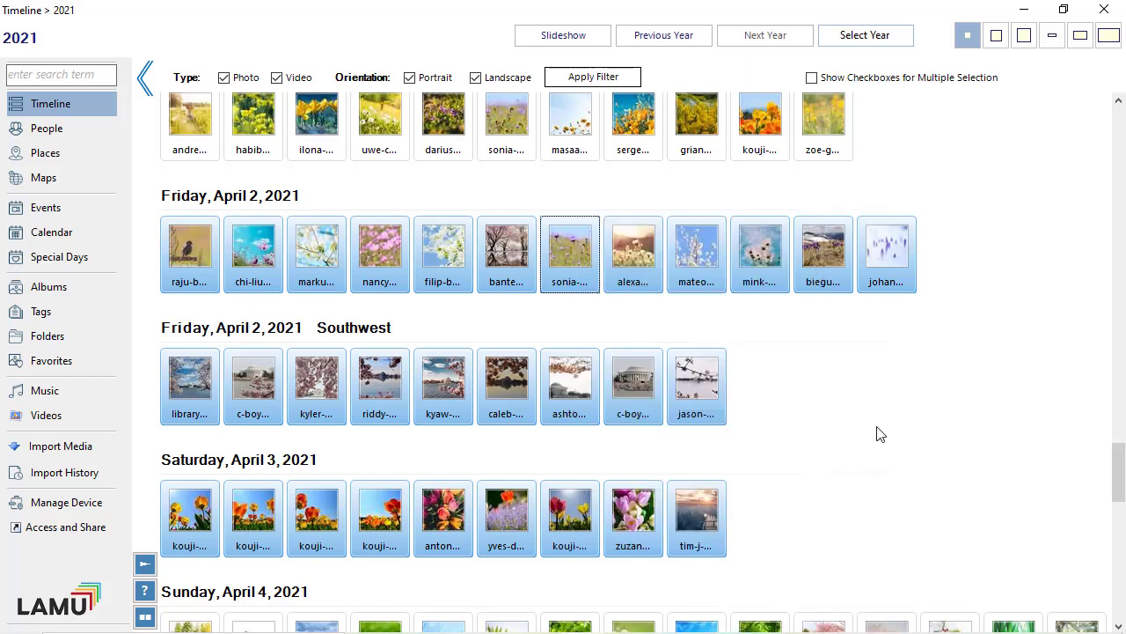
left_click(783, 387)
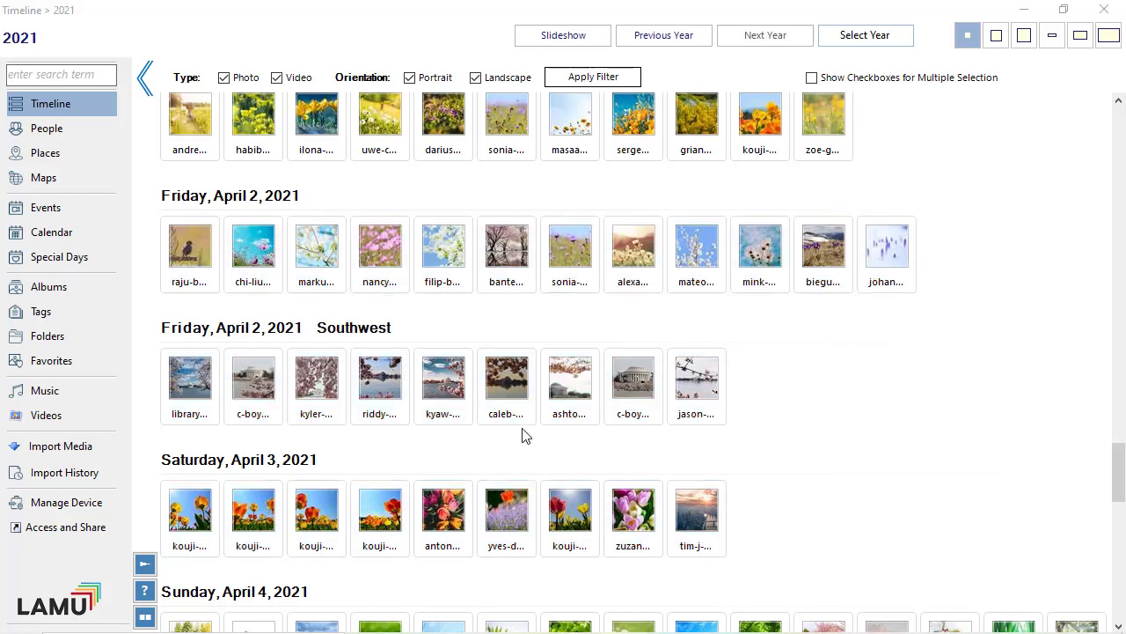
Step: Select only the sixth April 2 Southwest photo, review the actions available for a single item and dismiss them
left_click(505, 381)
right_click(504, 378)
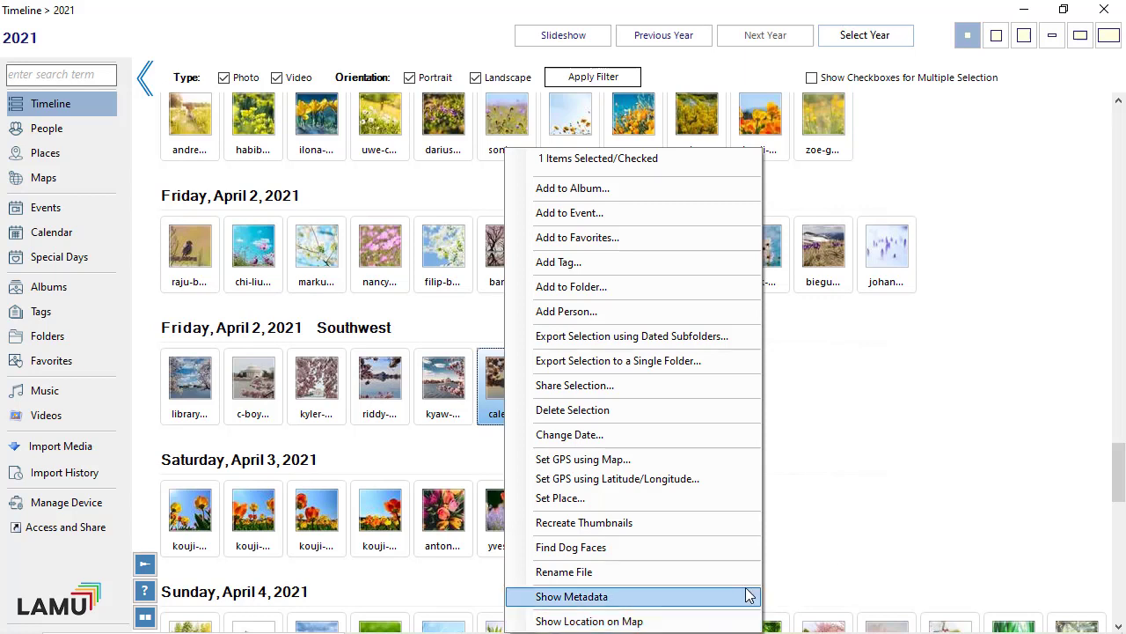
left_click(937, 519)
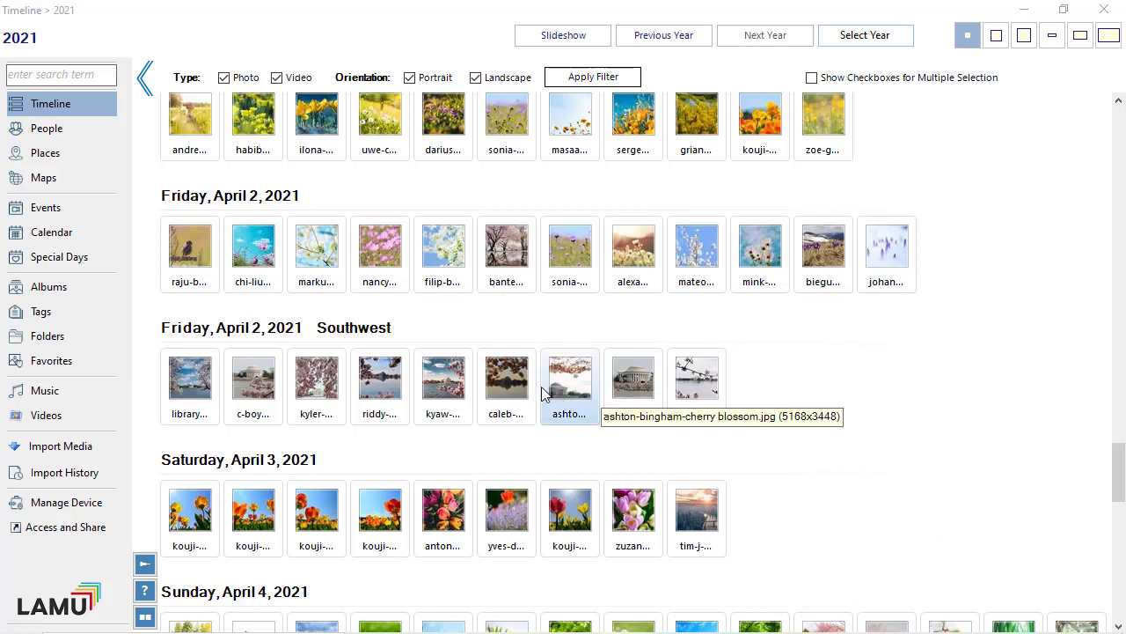
Step: View the sixth April 2 Southwest photo full screen, examining the blossoms up close and the whole scene at different magnifications
double_click(505, 385)
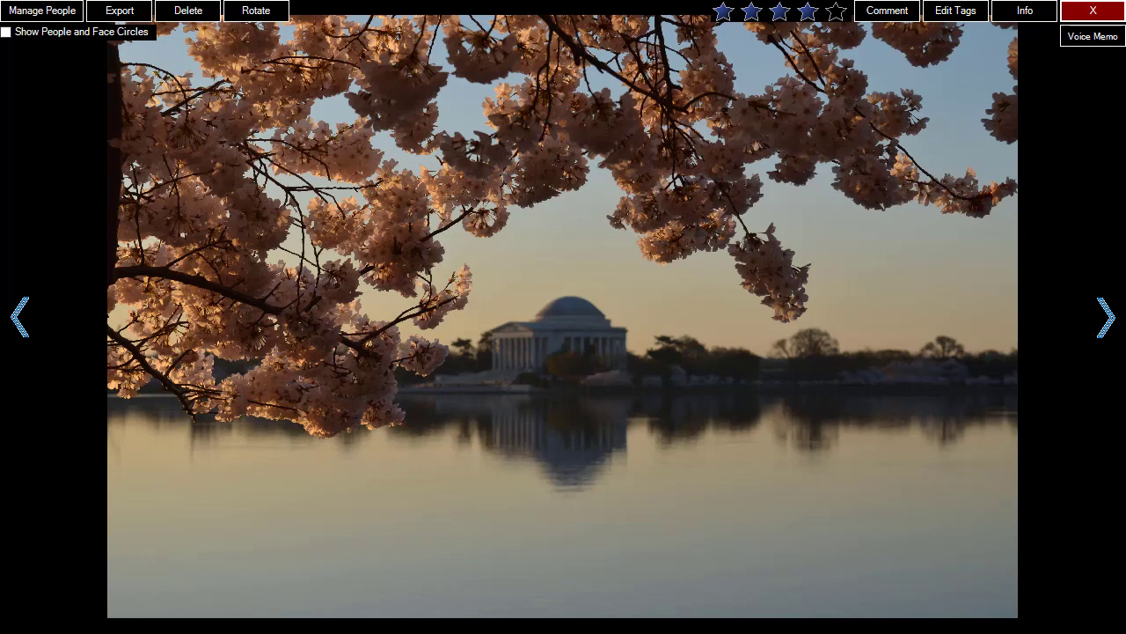
scroll(596, 260, "up", 5)
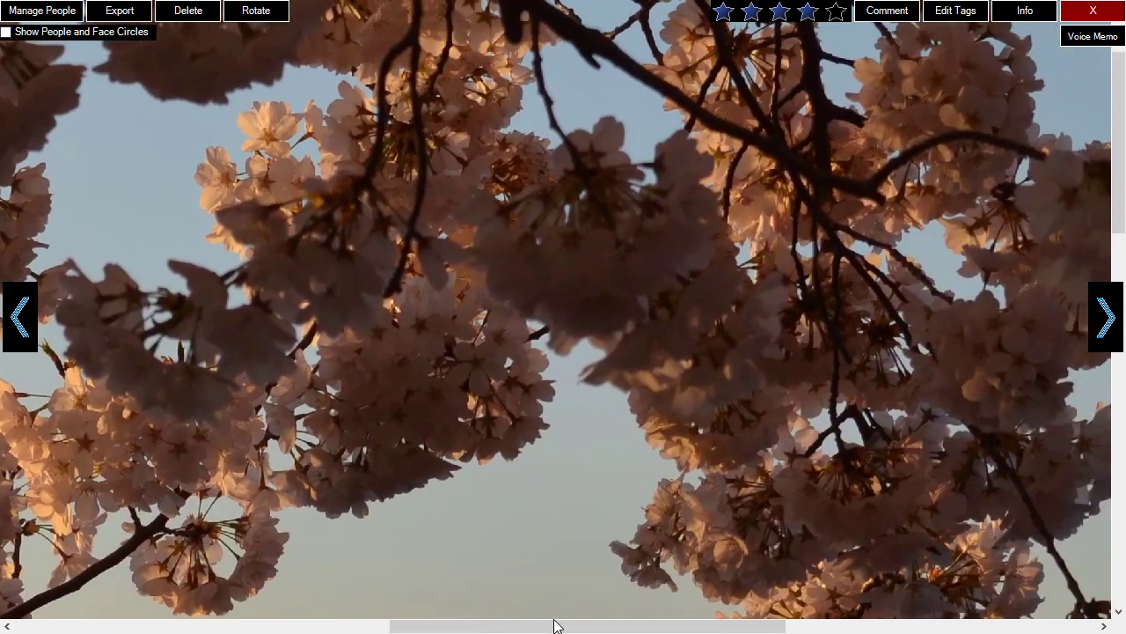
left_click_drag(930, 252, 207, 368)
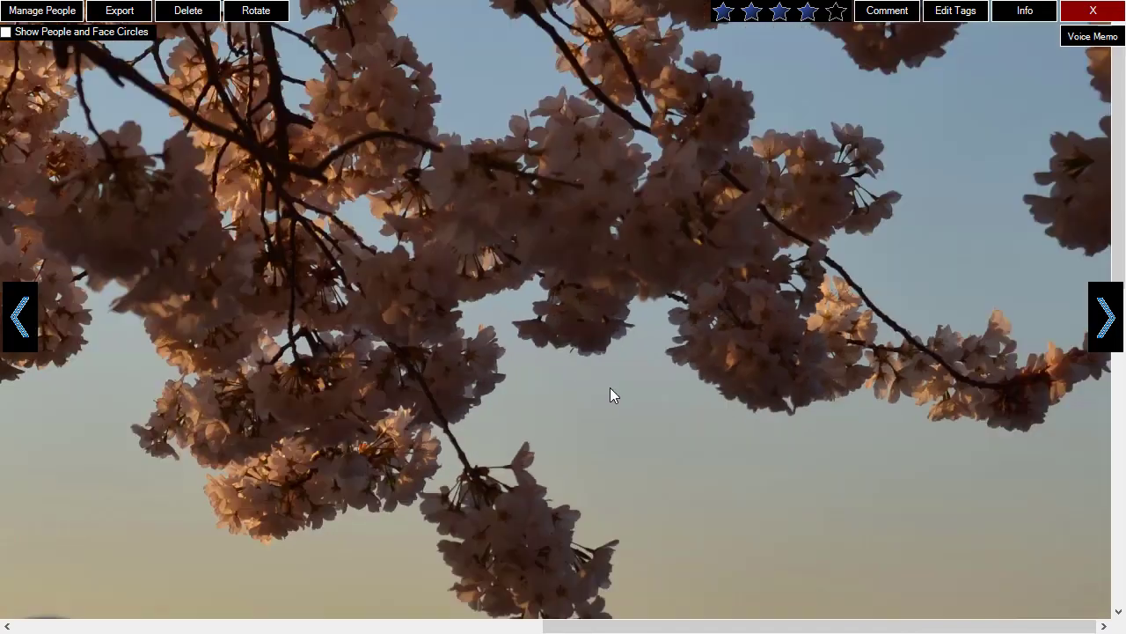
scroll(610, 390, "down", 1)
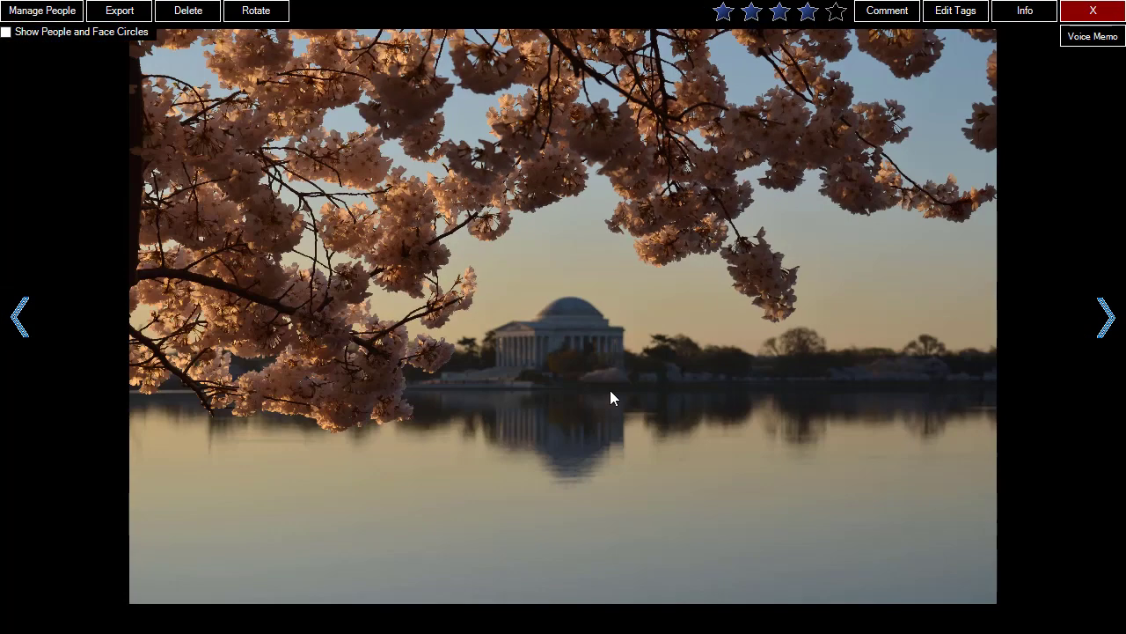
scroll(610, 391, "down", 1)
scroll(610, 390, "down", 1)
scroll(610, 389, "up", 2)
scroll(616, 358, "up", 1)
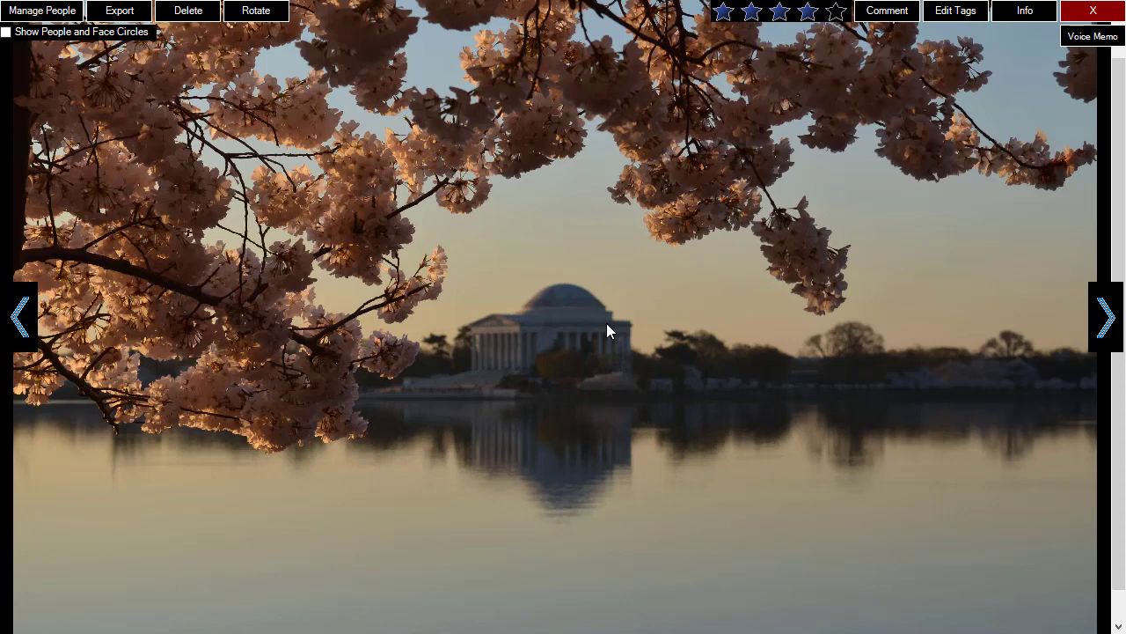
mouse_move(1011, 70)
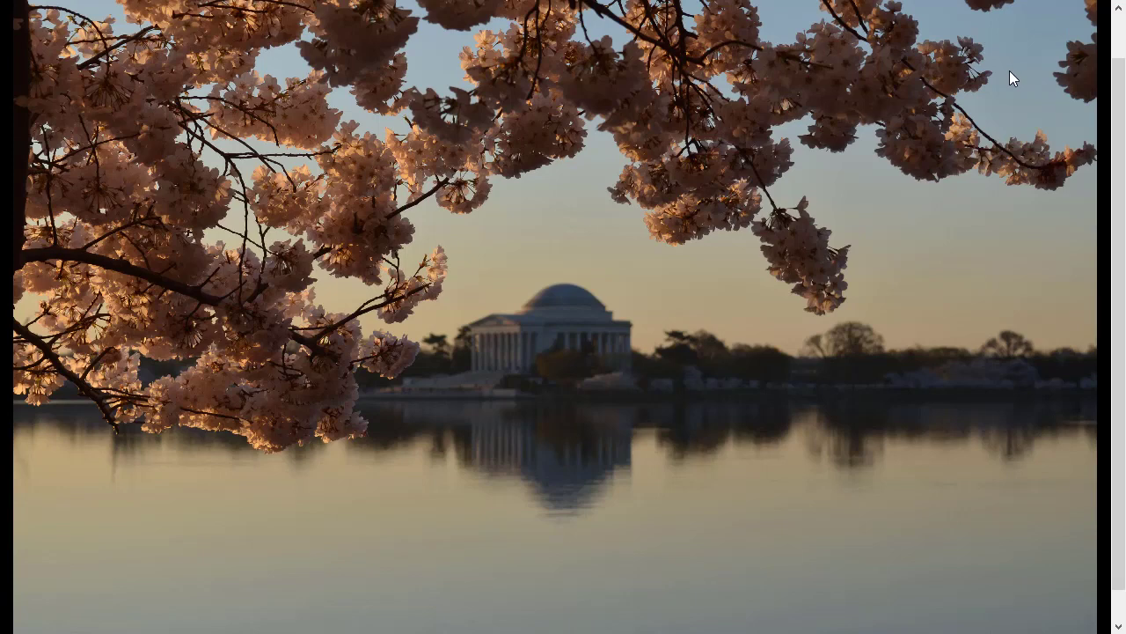
mouse_move(863, 349)
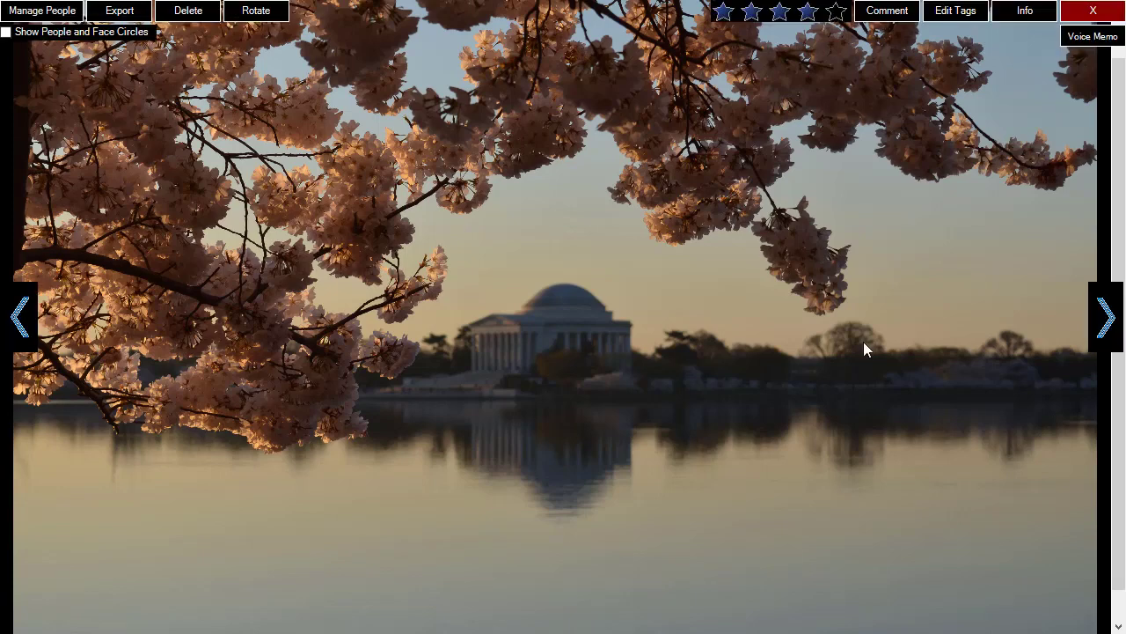
Step: Browse forward through the following full-screen photos to the first April 3 tulip photo, and go back through the preceding ones
left_click(1106, 317)
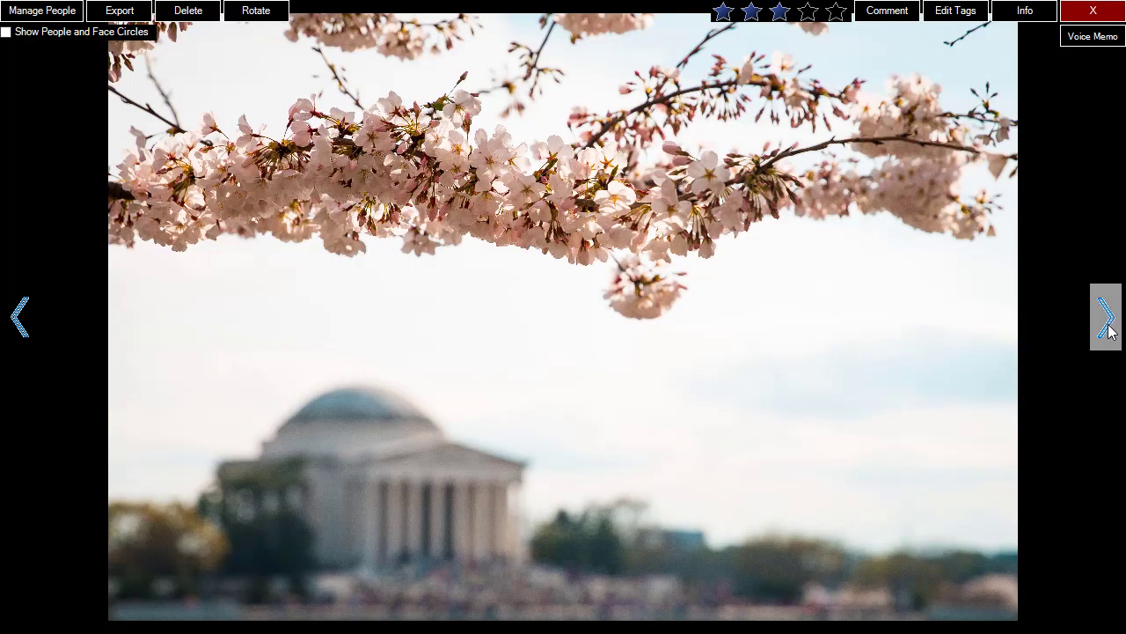
left_click(1106, 330)
left_click(1109, 330)
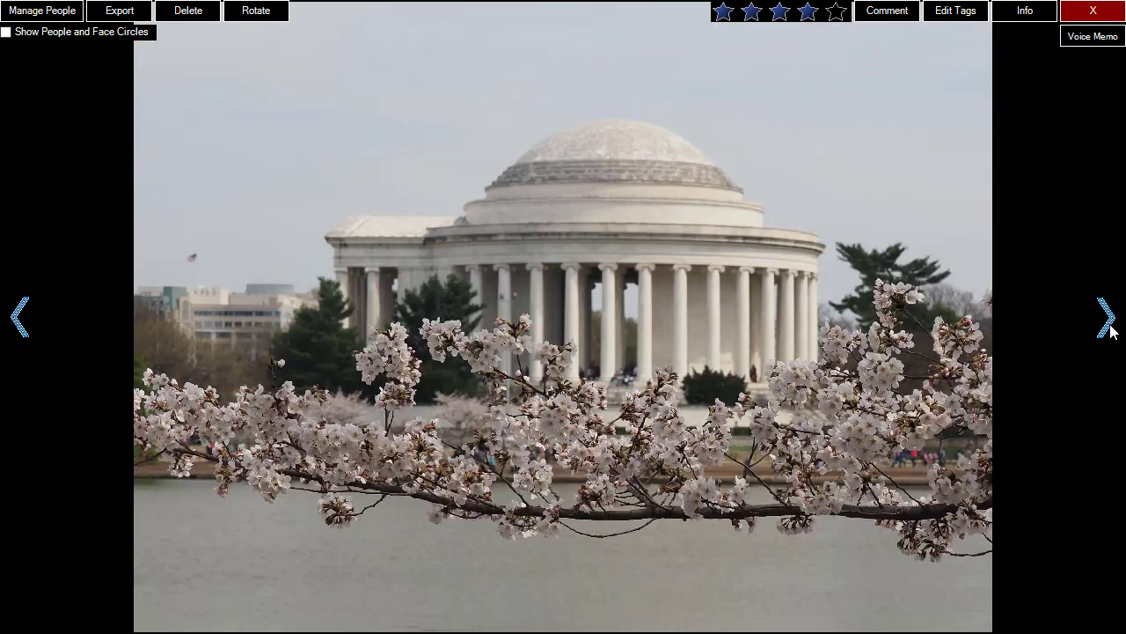
left_click(1109, 328)
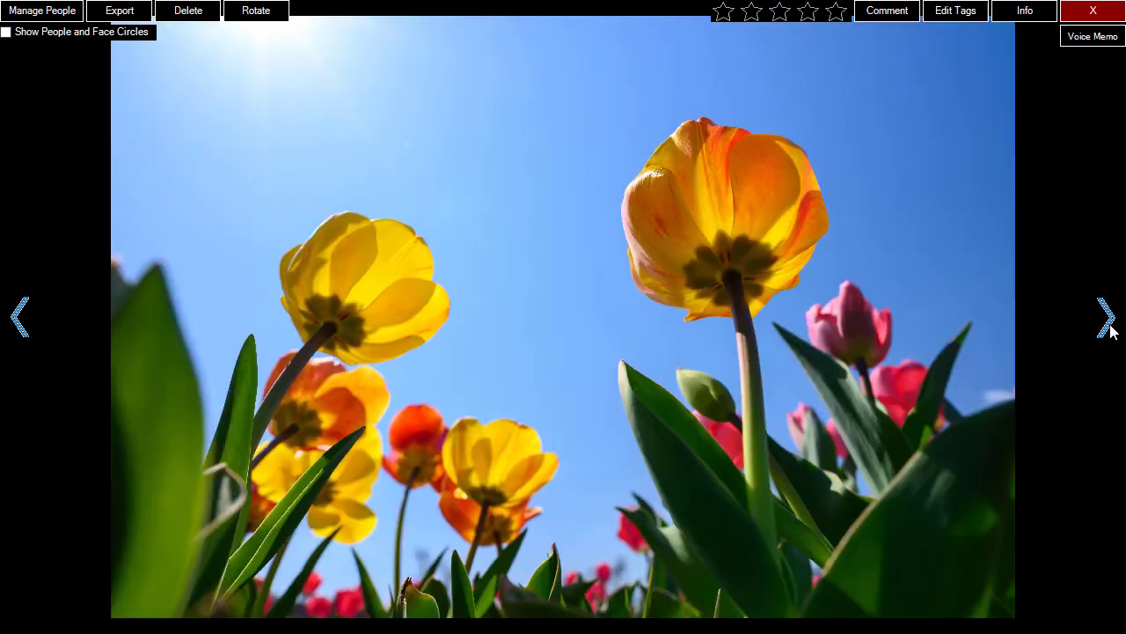
left_click(23, 319)
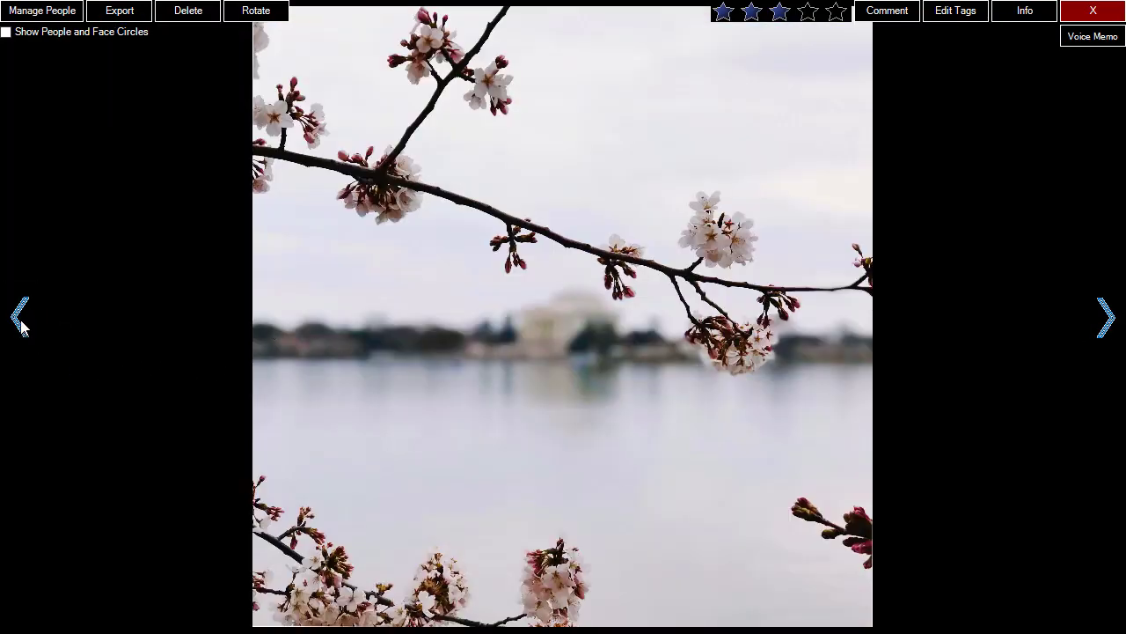
left_click(20, 322)
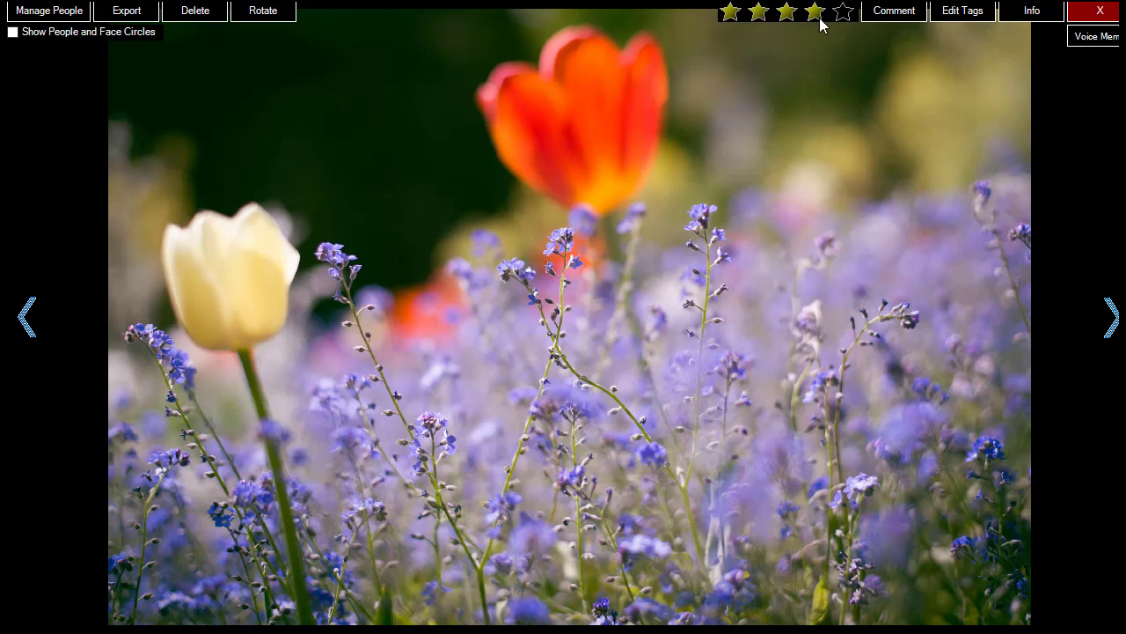
Step: Save the comment "Red, White, Purple, Gren, and Yellow -- Colors at the Botanic Garden" on the April 3 photo of tulips among purple flowers
left_click(892, 14)
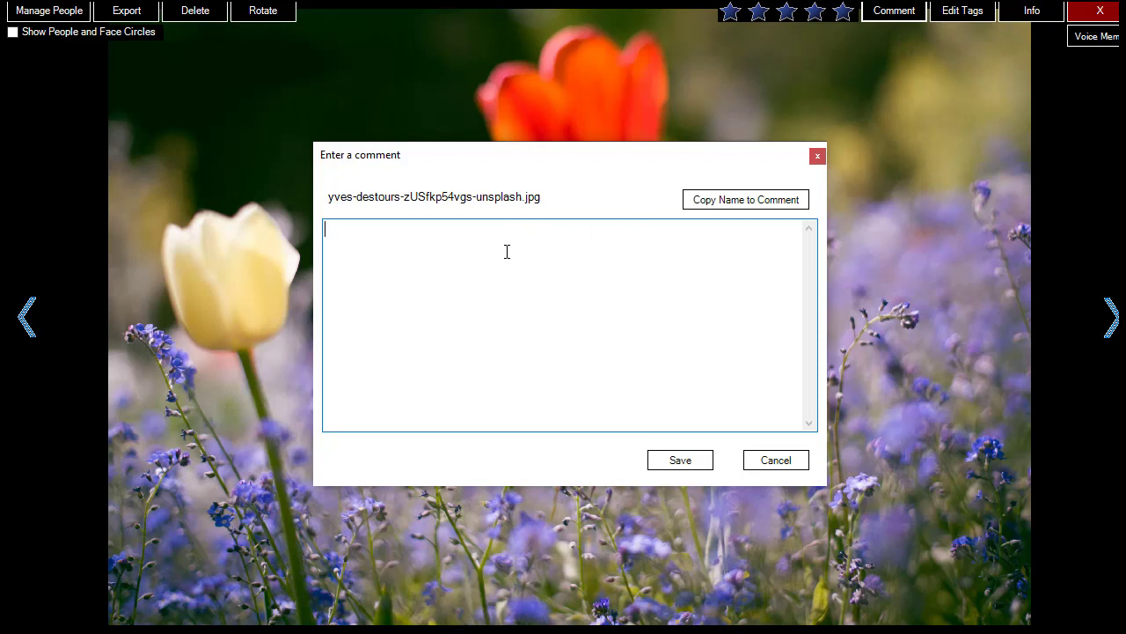
type("Red, White, Purpl")
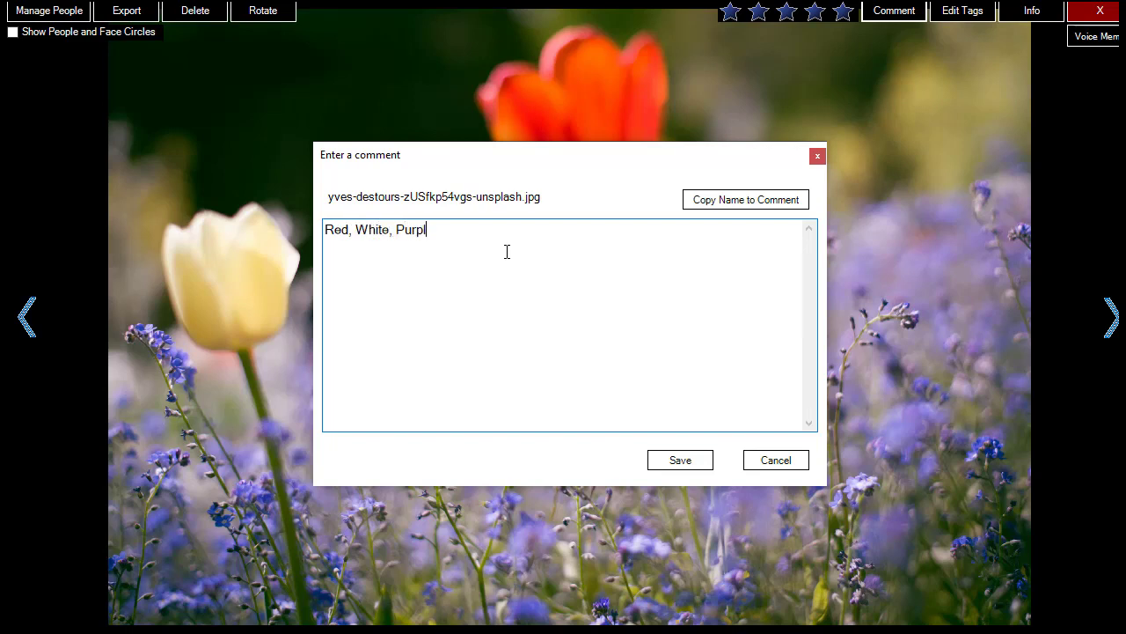
type("e, Gren, and Yellow -- Colors at")
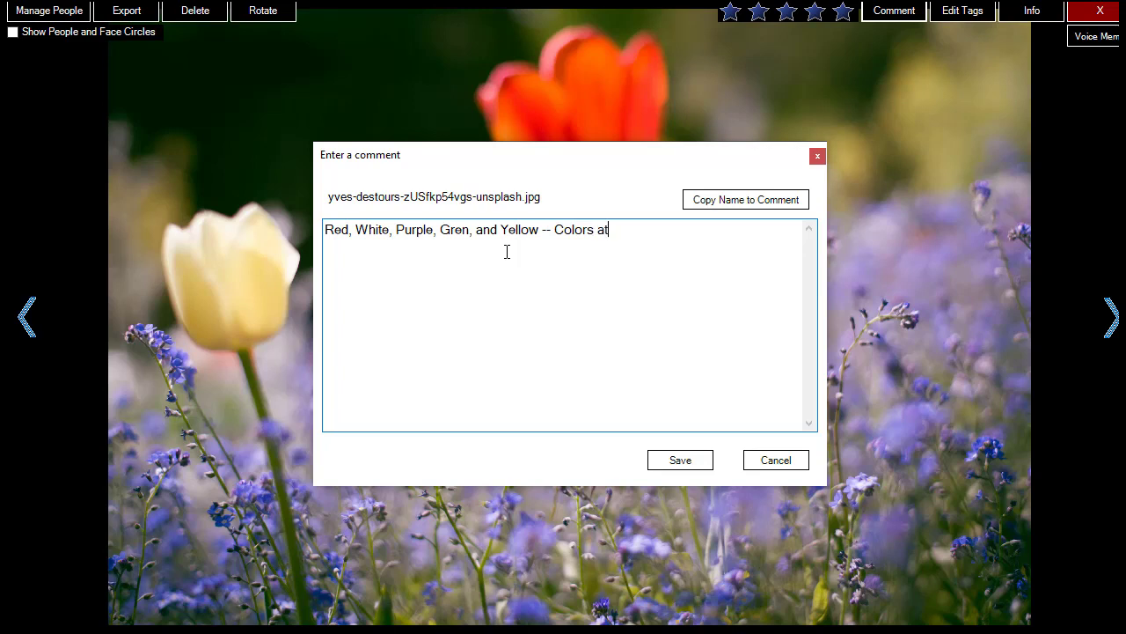
type(" the Botanic Garden")
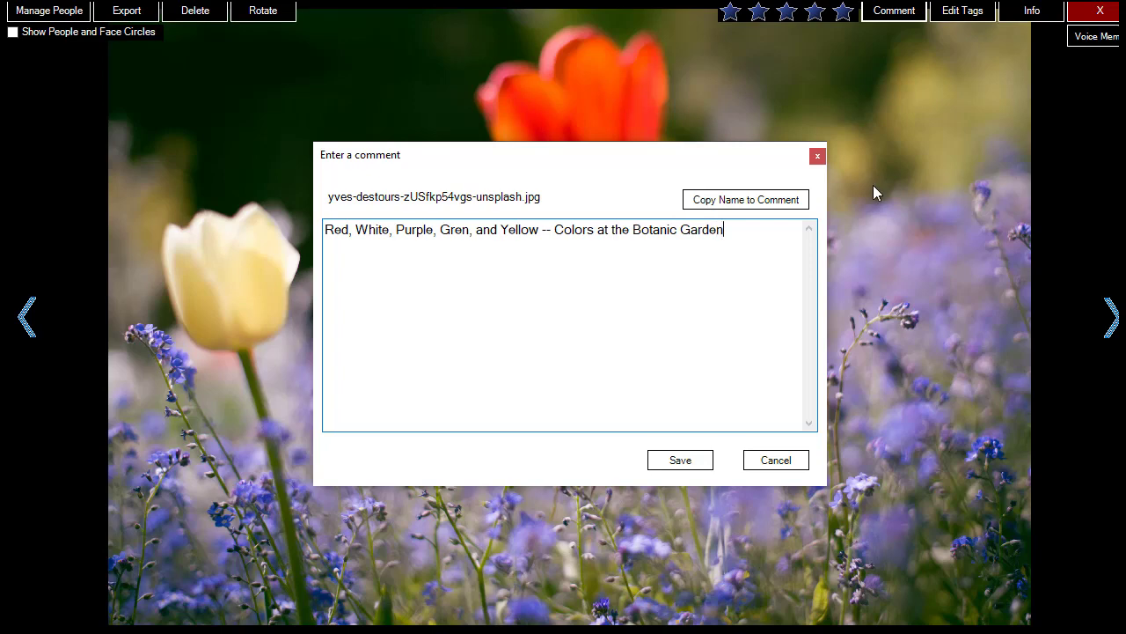
left_click(679, 461)
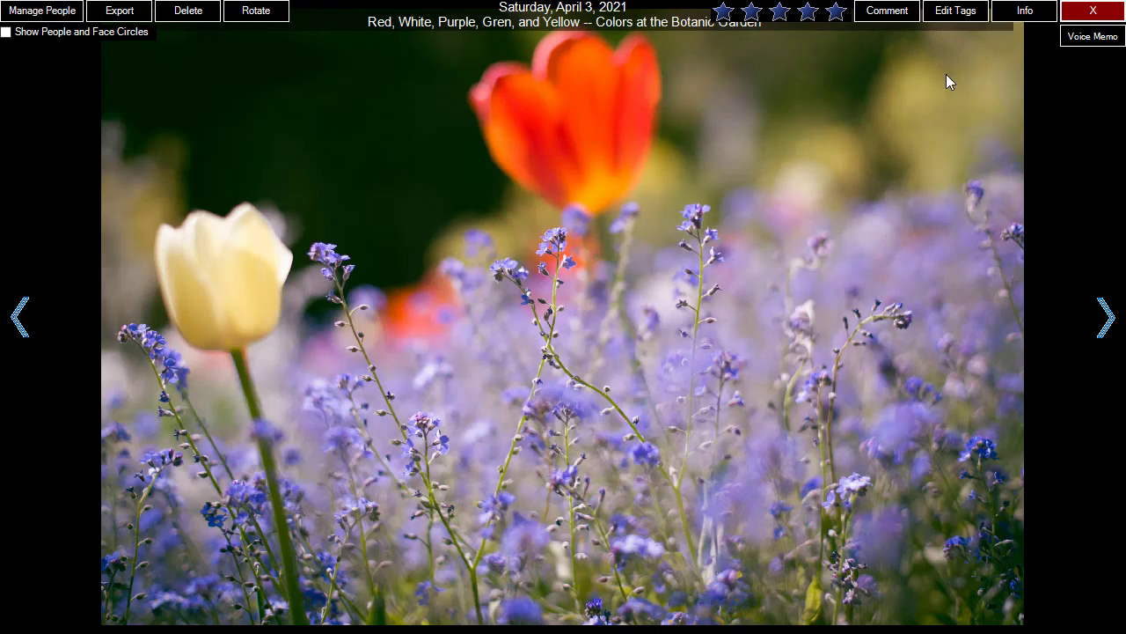
Step: Add the tags "Tulip", "Saige" and "Botanic Garden" to the April 3 tulip photo, each on its own line, and save them
left_click(959, 13)
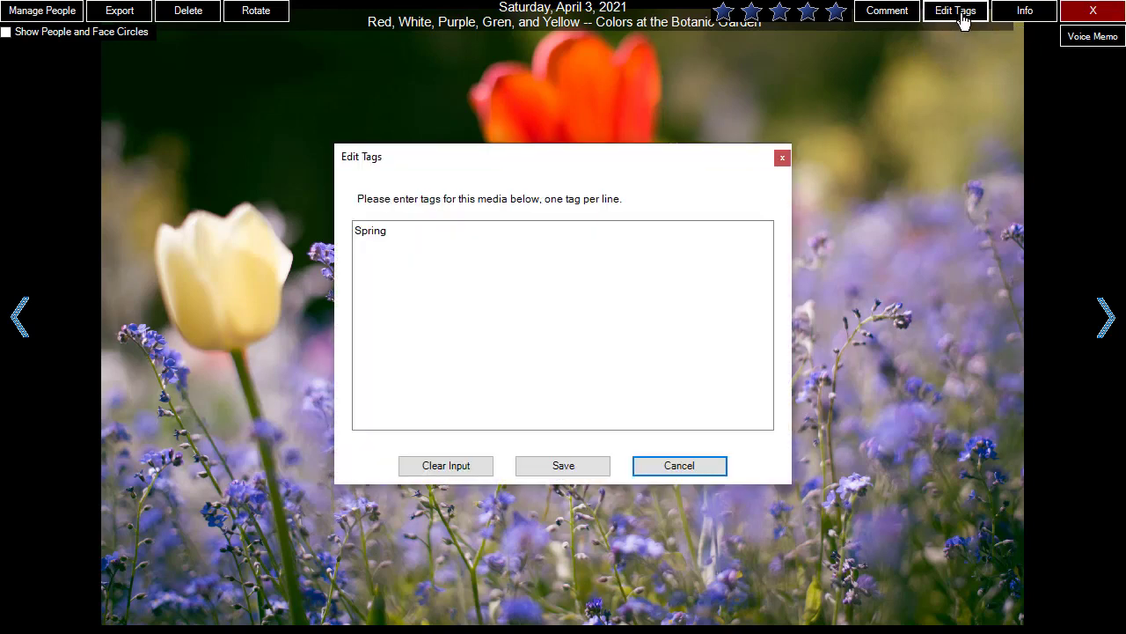
left_click(410, 242)
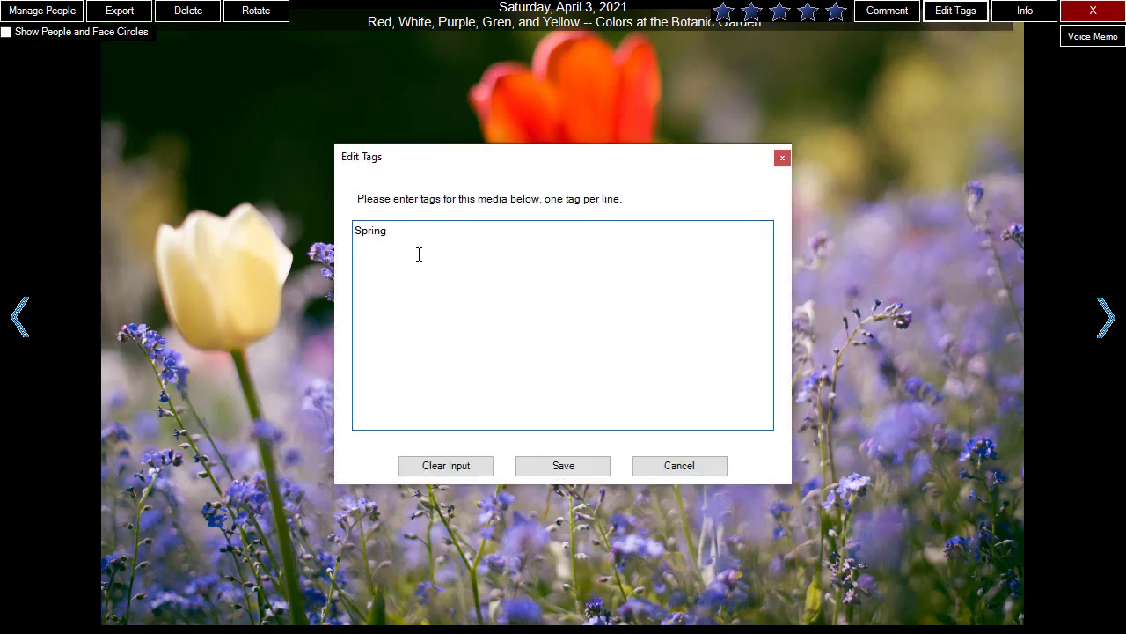
key("Return")
type("Tulip")
key("Return")
type("Saige")
key("Return")
type("Botanic Garden")
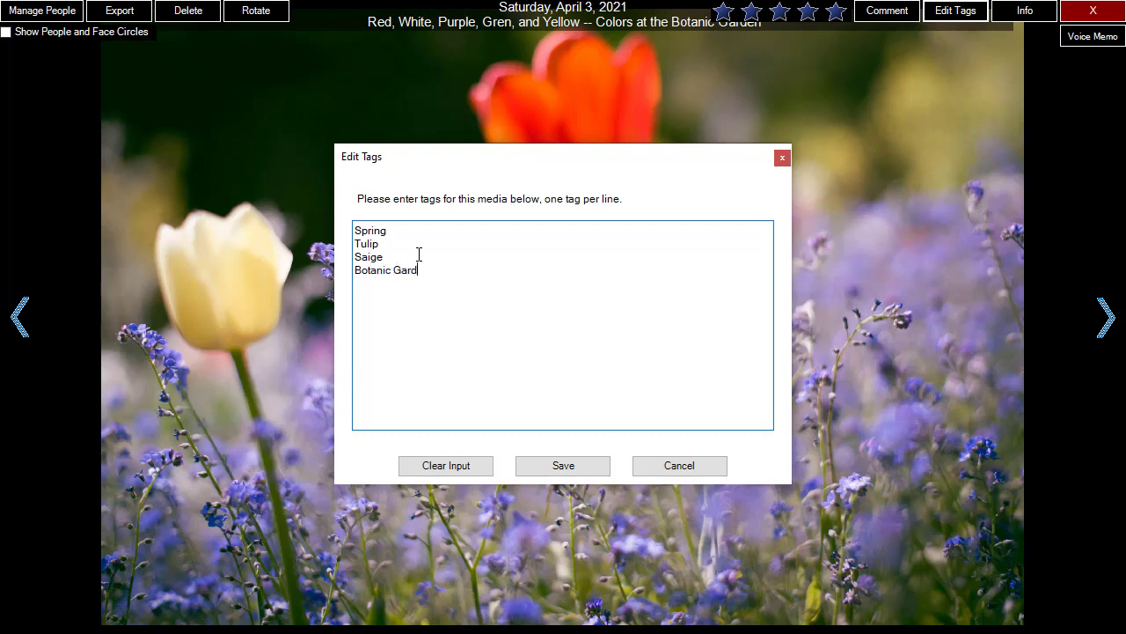
left_click(573, 464)
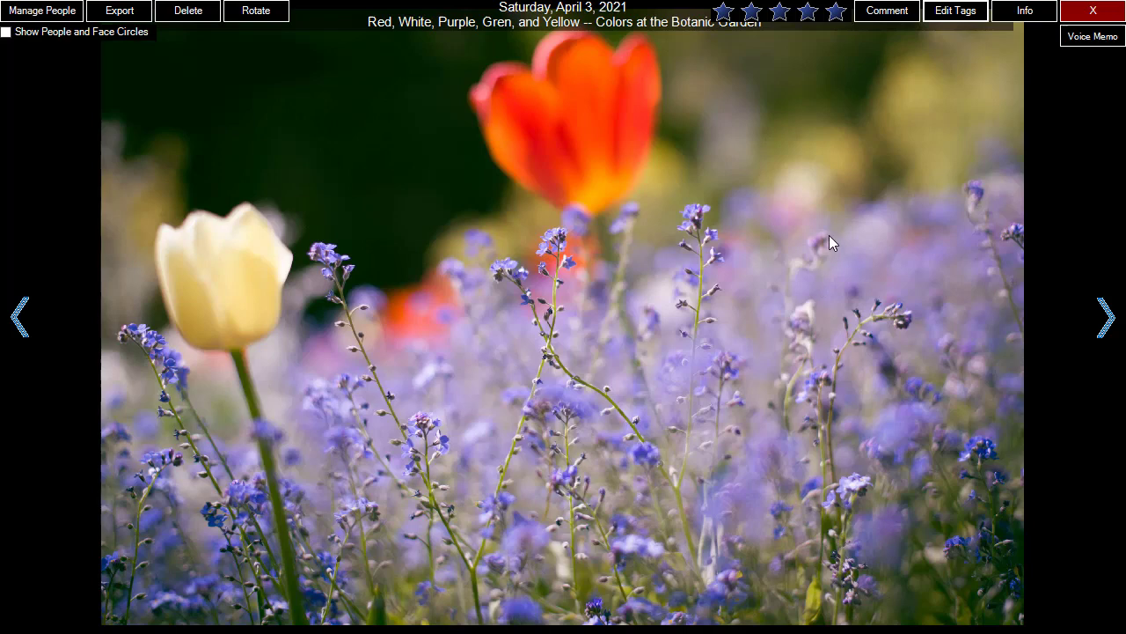
Step: Review the voice memo tools and the media information for the tulip photo, closing each, and return to the timeline
left_click(1081, 47)
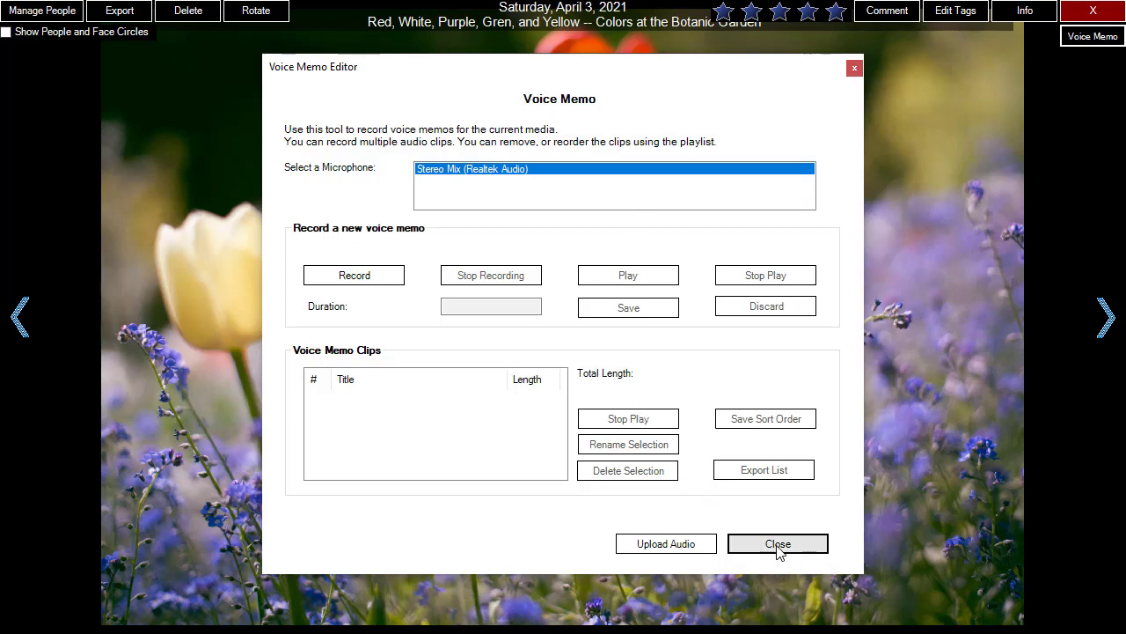
left_click(777, 544)
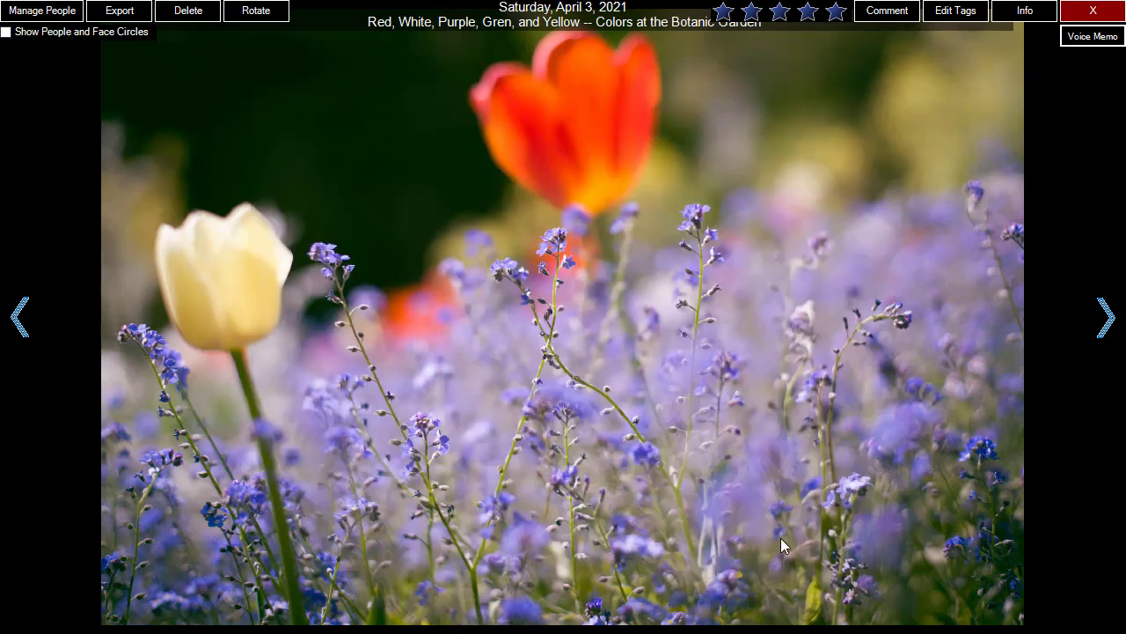
left_click(1024, 17)
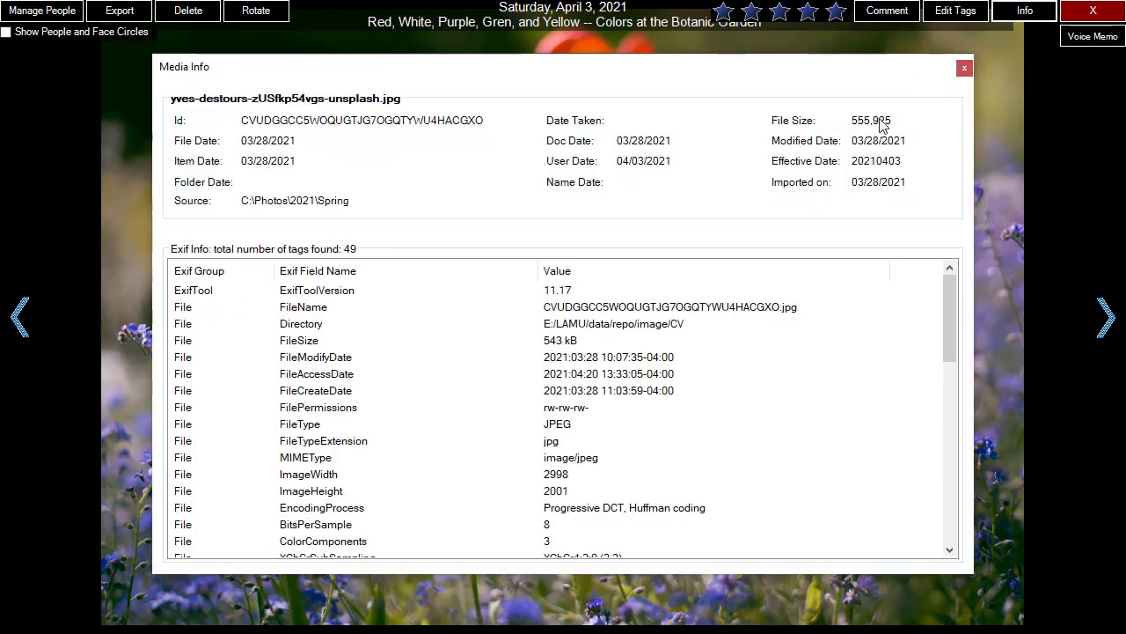
left_click(964, 68)
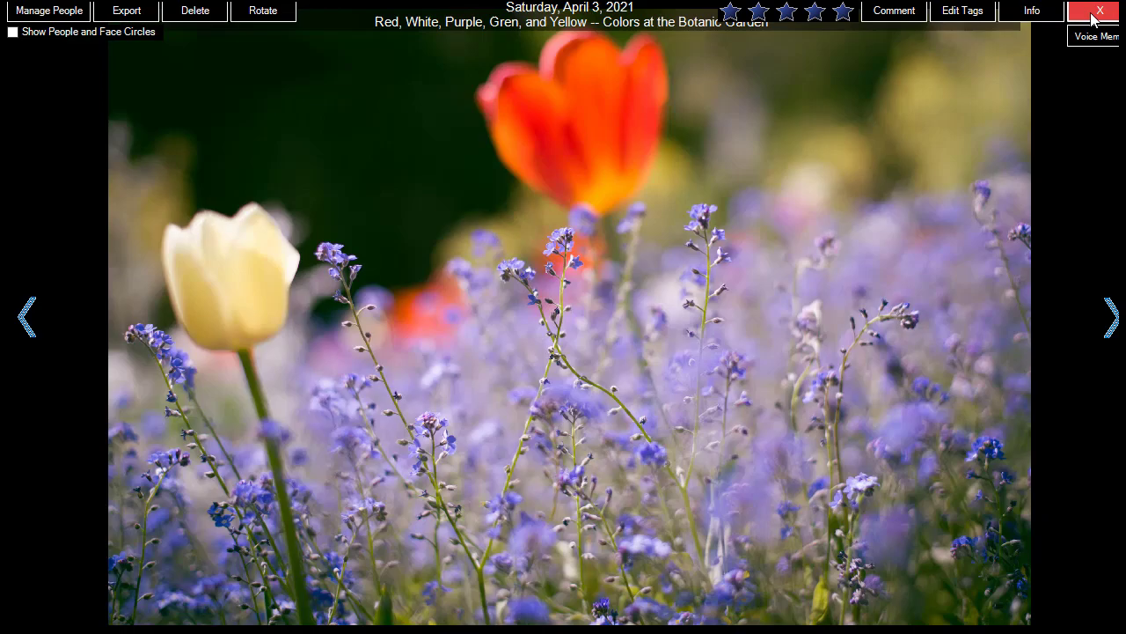
left_click(1094, 17)
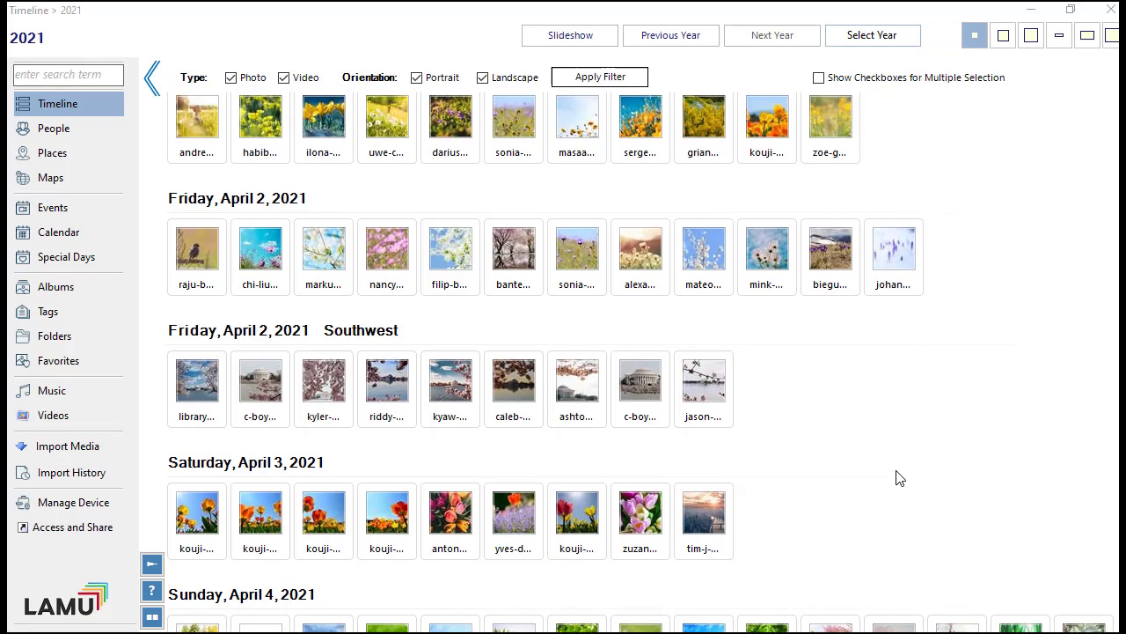
Step: Open the April 4 photo of the girl holding a blue egg full screen, with people and face circles shown
scroll(899, 477, "down", 3)
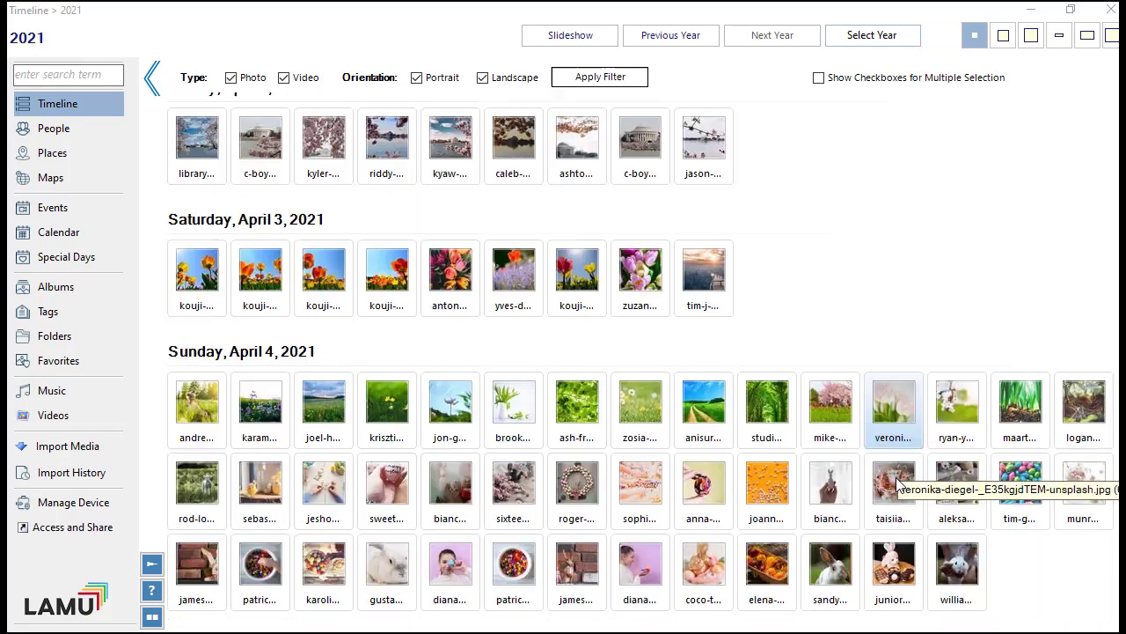
scroll(899, 482, "down", 1)
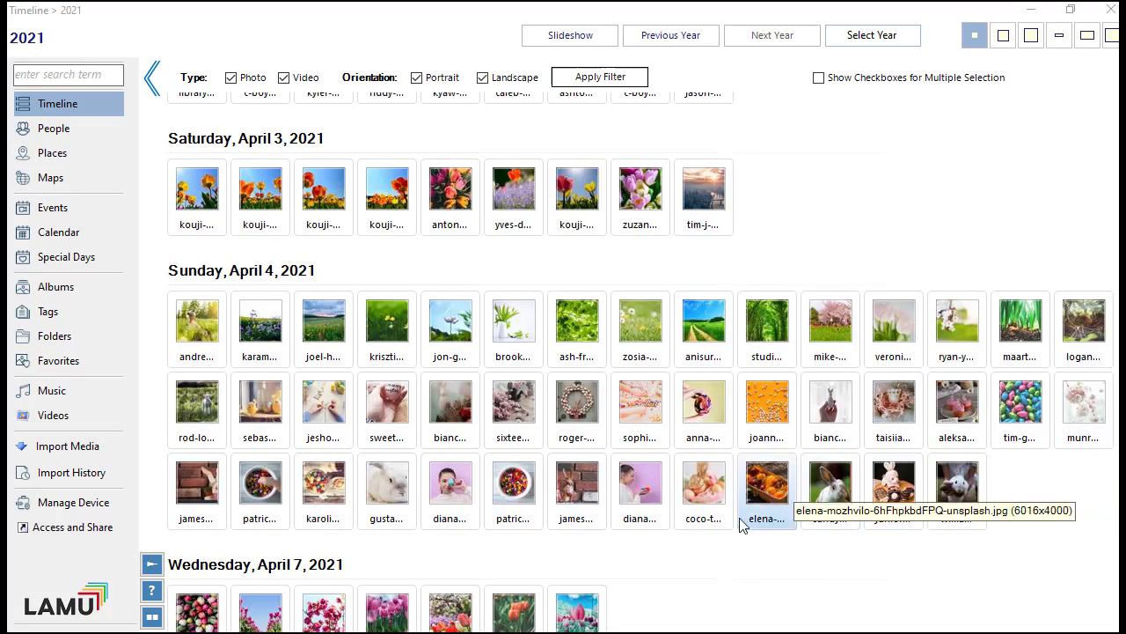
left_click(454, 501)
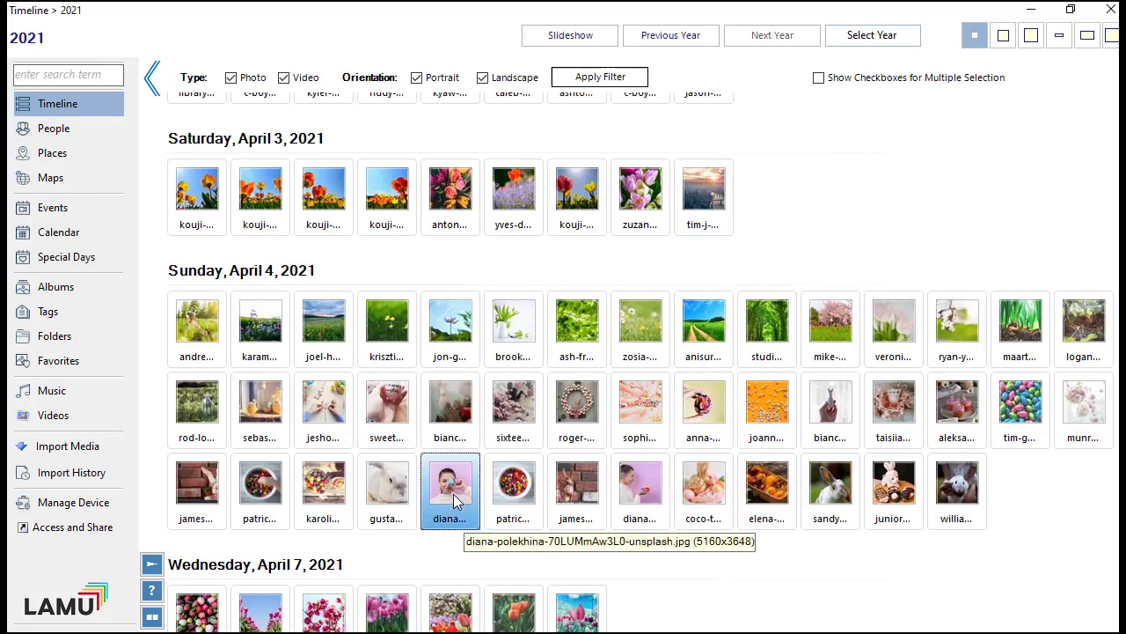
double_click(454, 501)
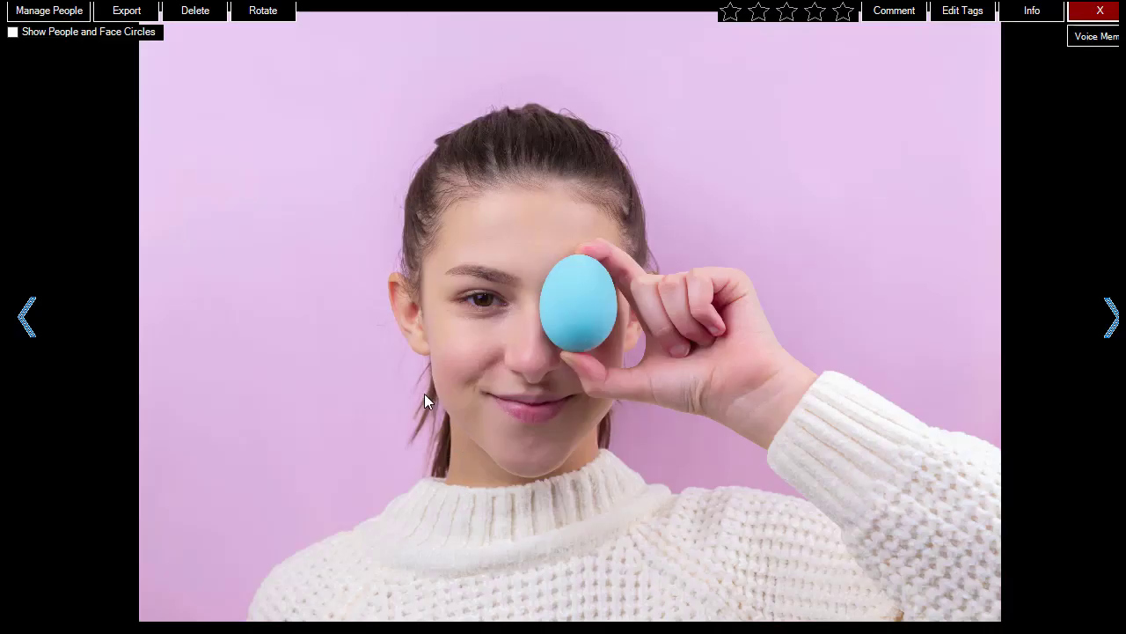
left_click(12, 31)
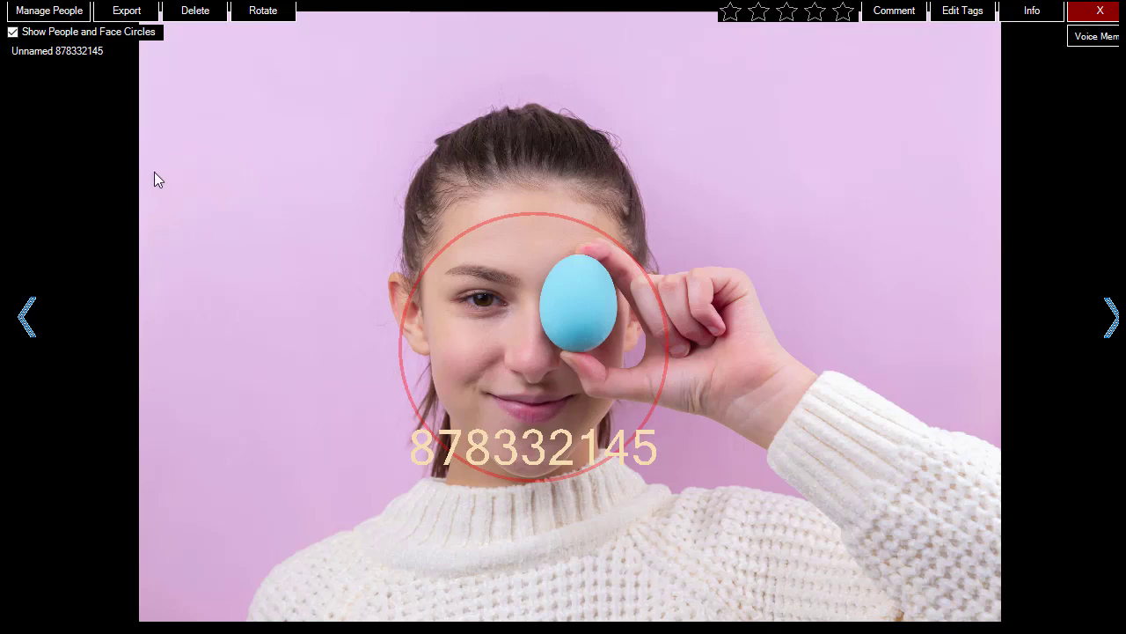
Step: Assign the person's first name to the unnamed face in the blue egg photo and save it
left_click(66, 52)
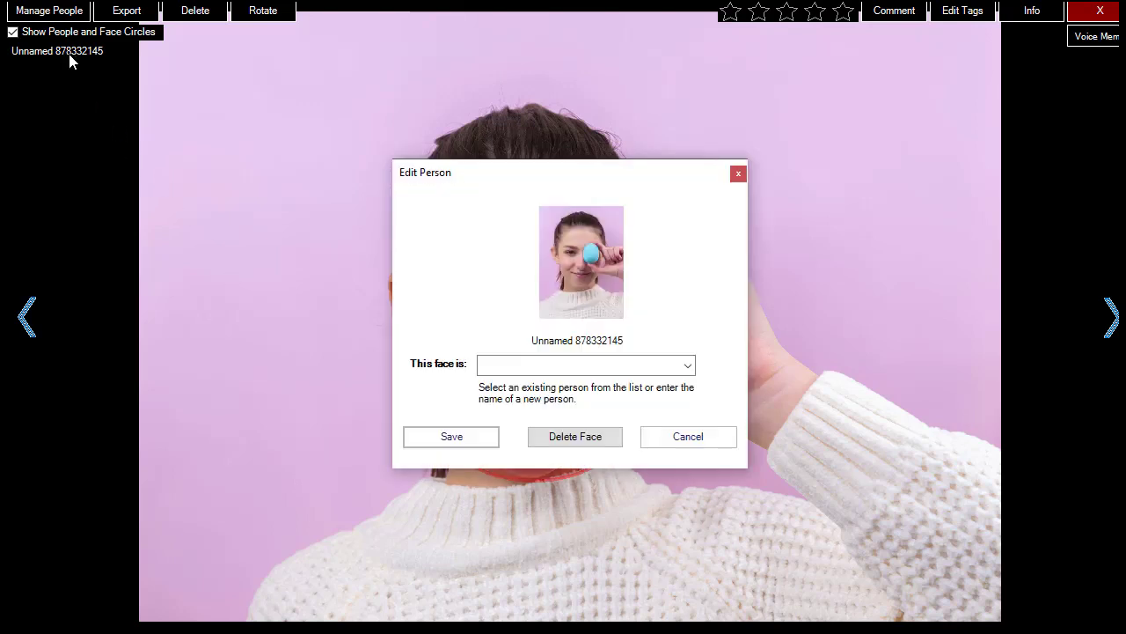
left_click(526, 366)
type("Emily")
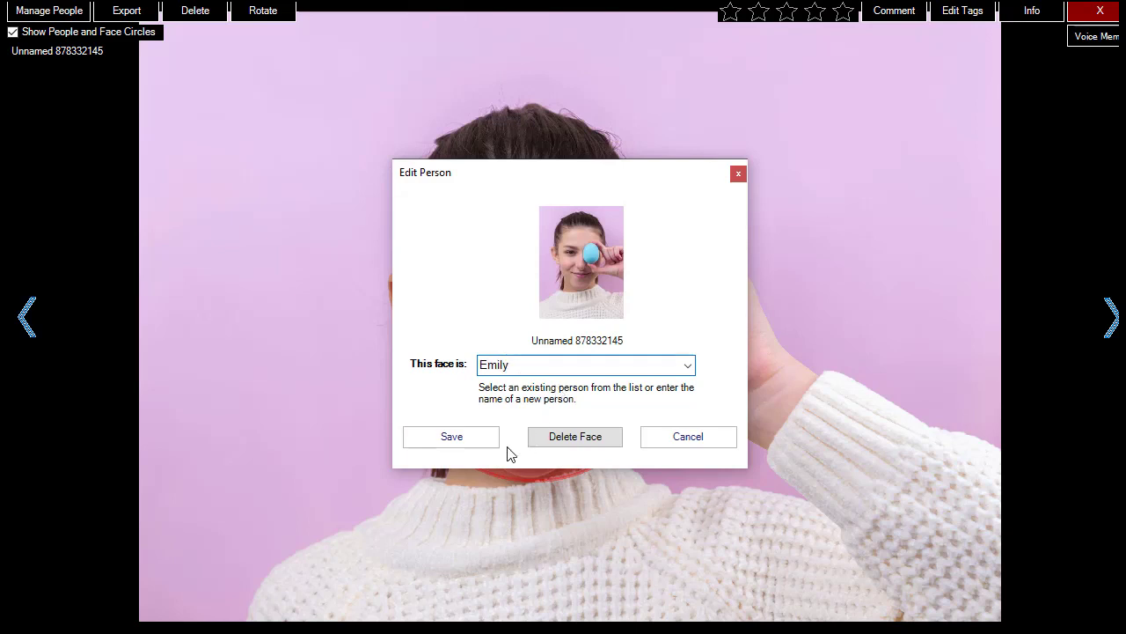
left_click(466, 443)
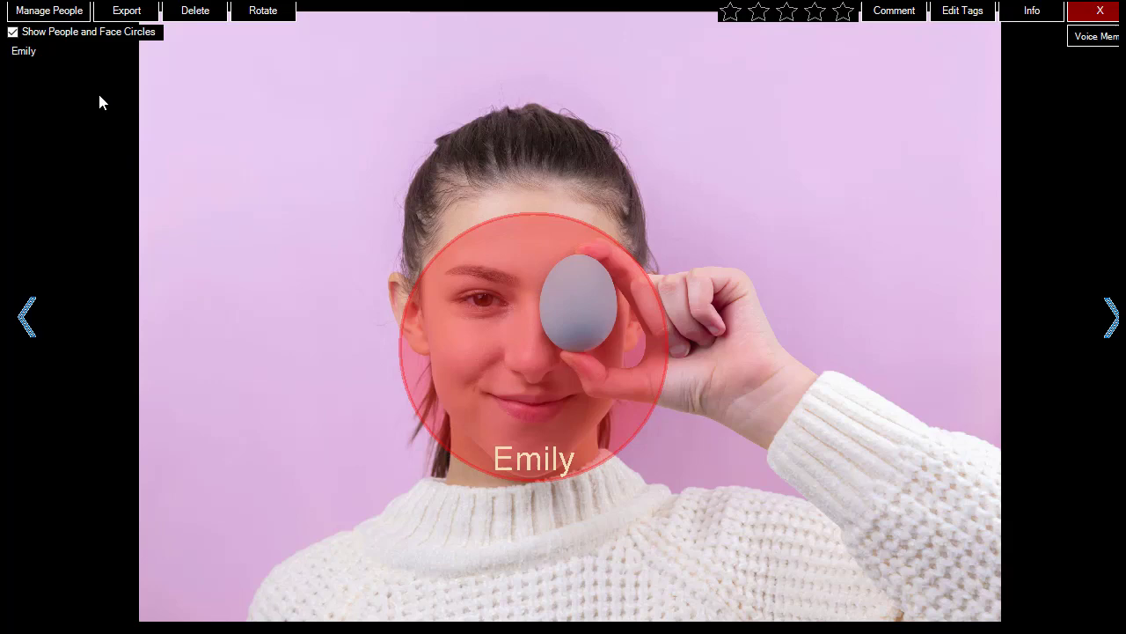
Step: Review the people management and export folder dialogs for the blue egg photo without changing anything, and return to the timeline
left_click(68, 14)
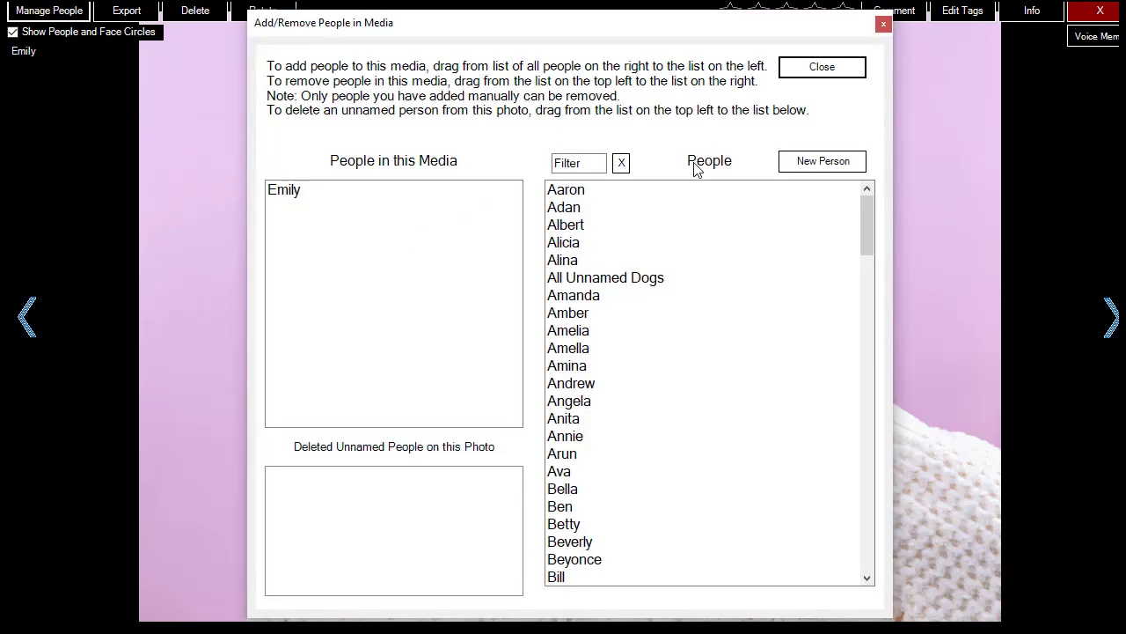
left_click(823, 69)
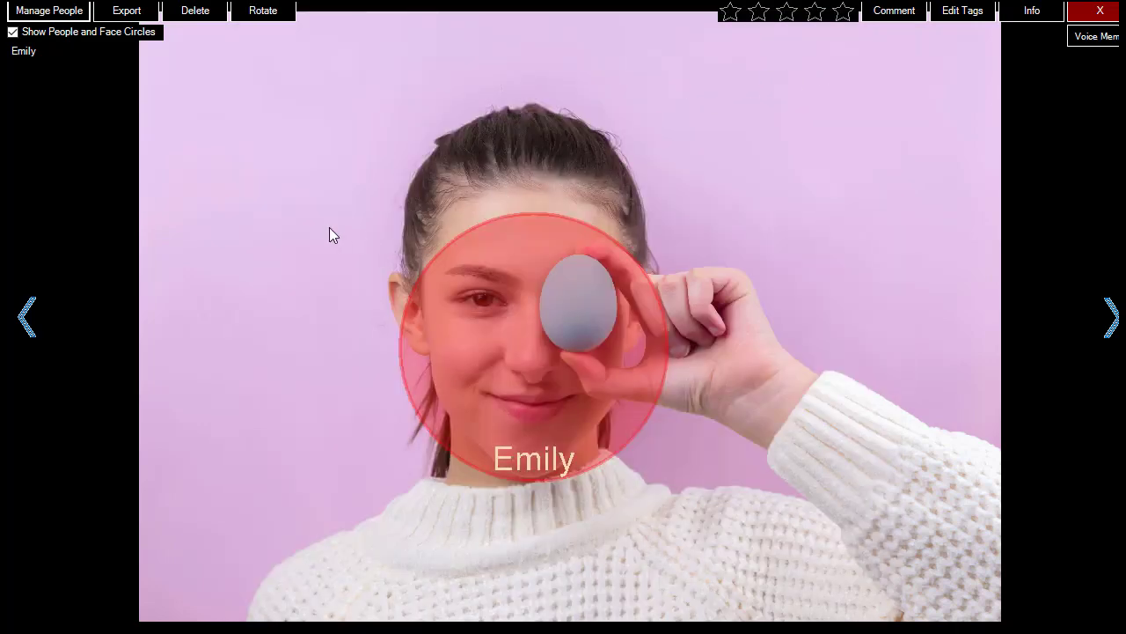
left_click(124, 20)
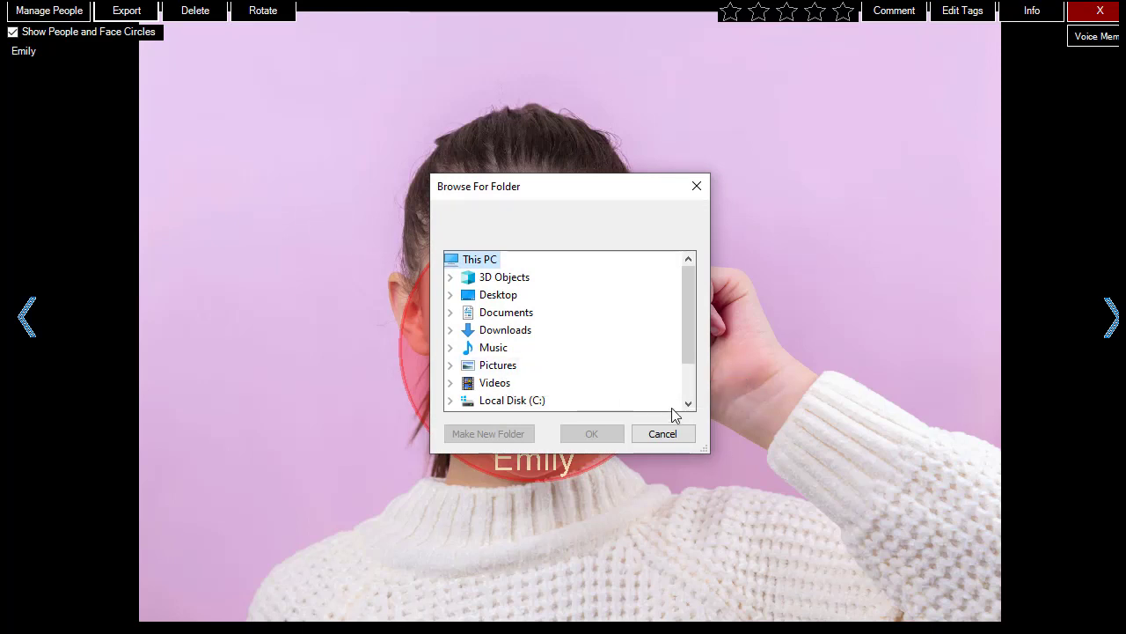
left_click(663, 435)
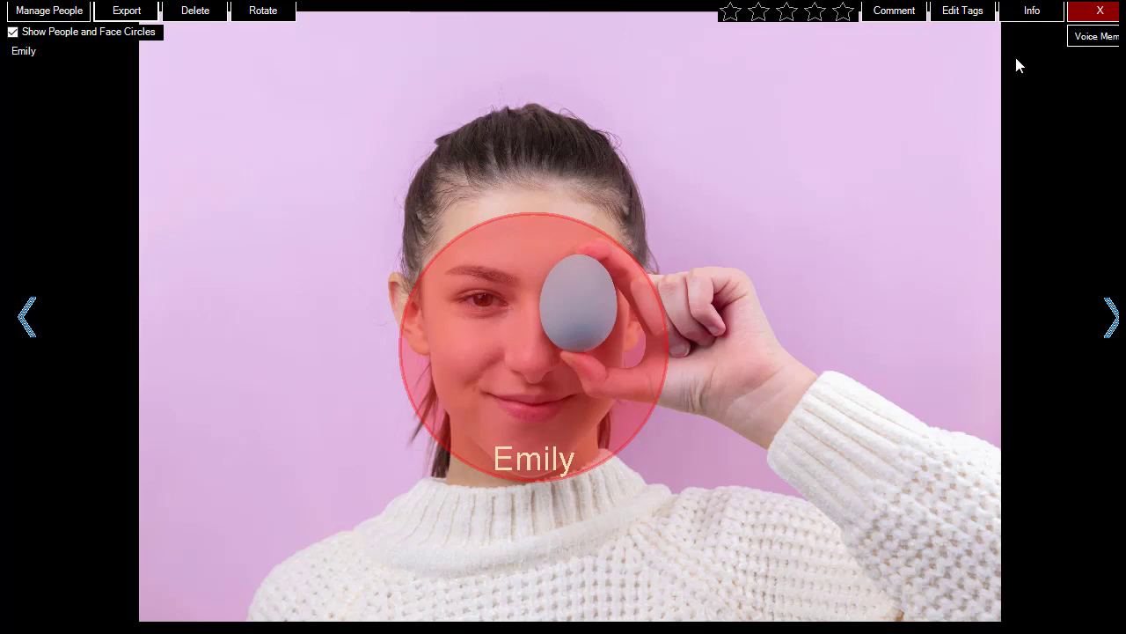
left_click(1098, 11)
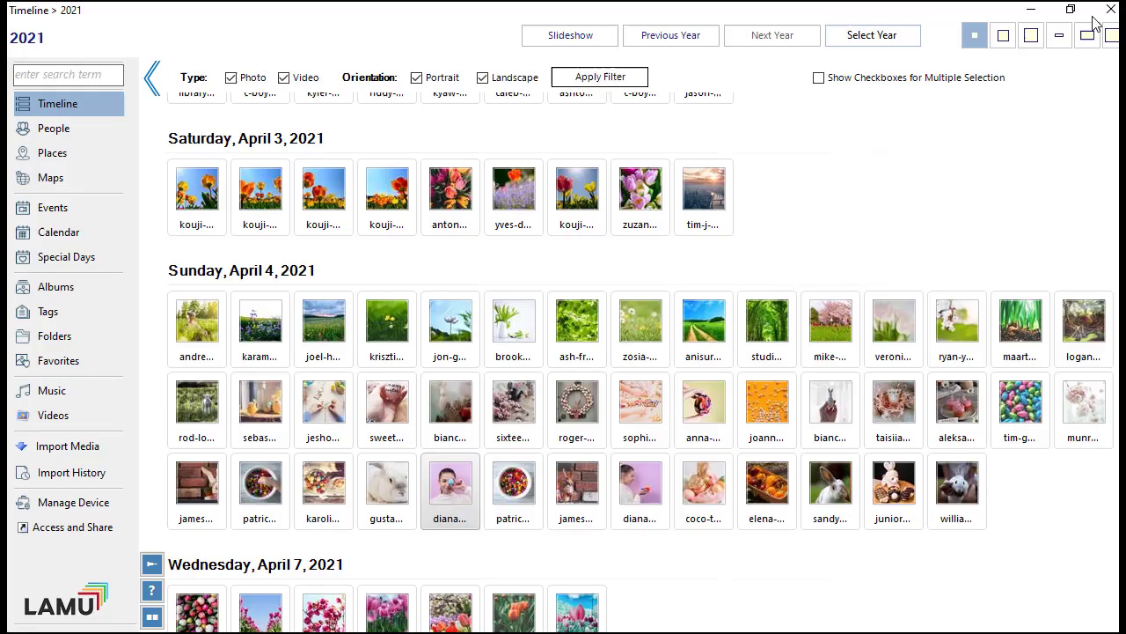